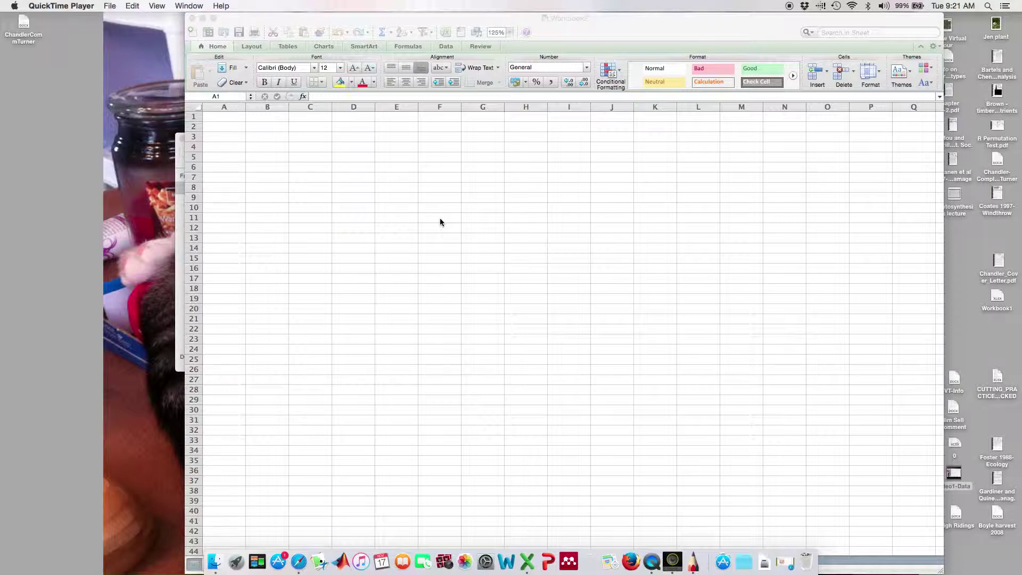
- Enter the heading Observation in A1 and the numbers 1, 2 and 3 in the cells beneath it
{"action": "left_click", "coordinate": [289, 166]}
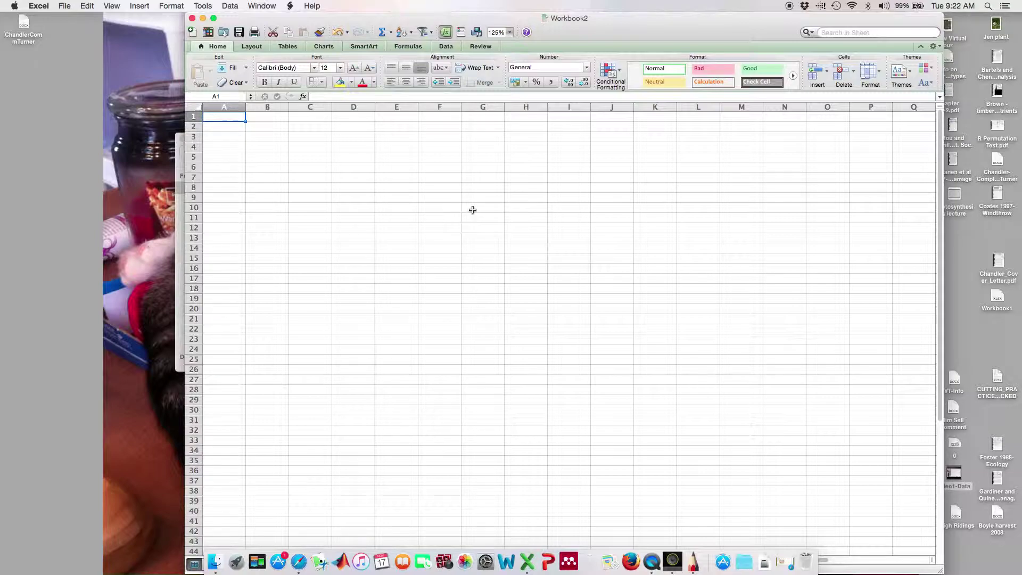
{"action": "type", "text": "Observation"}
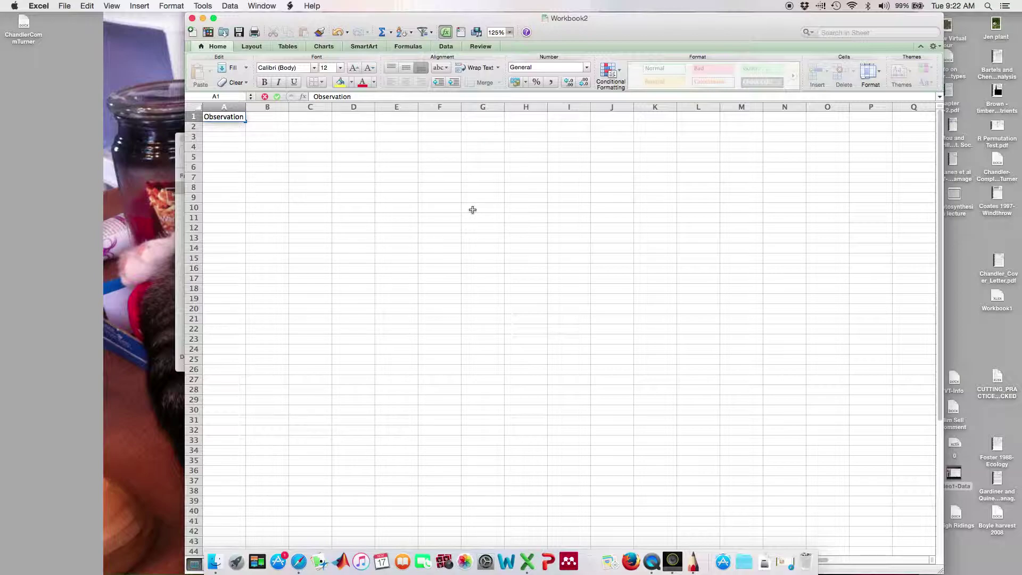
{"action": "key", "text": "Return"}
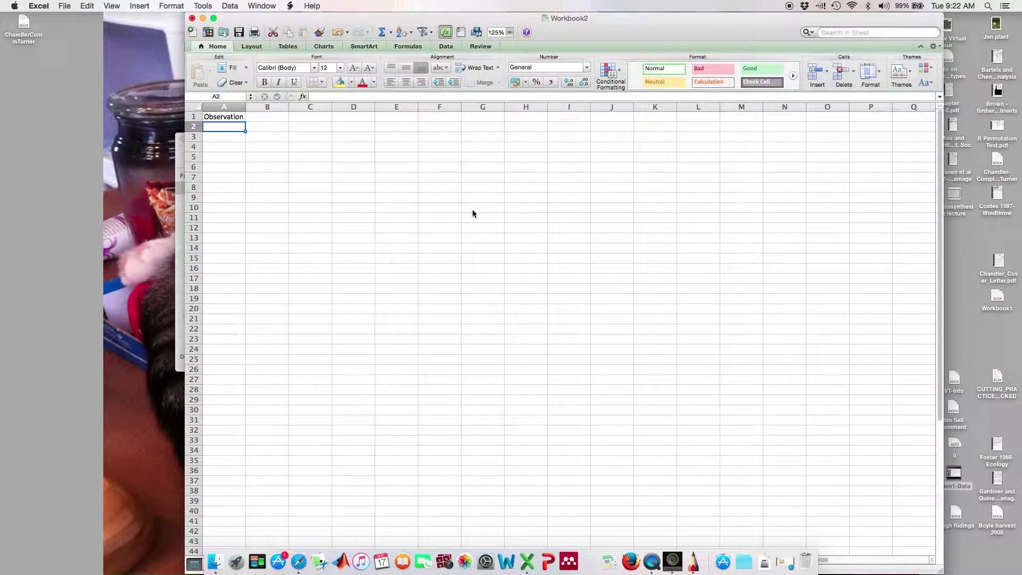
{"action": "type", "text": "1"}
{"action": "key", "text": "Return"}
{"action": "type", "text": "2"}
{"action": "key", "text": "Return"}
{"action": "type", "text": "3"}
{"action": "key", "text": "Return"}
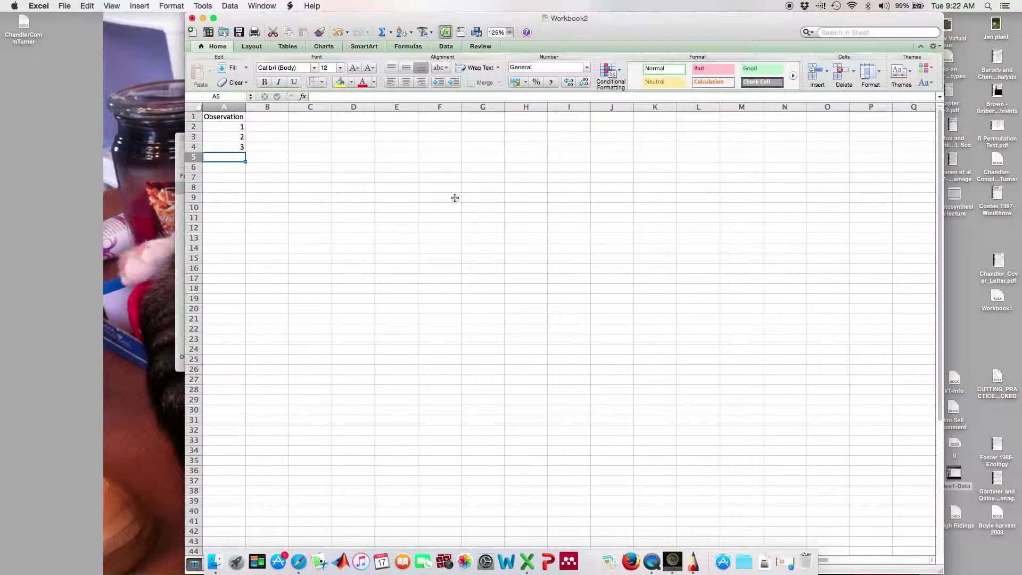
- Extend the Observation number series down to 40 in A41
{"action": "left_click_drag", "start_coordinate": [230, 128], "coordinate": [231, 151]}
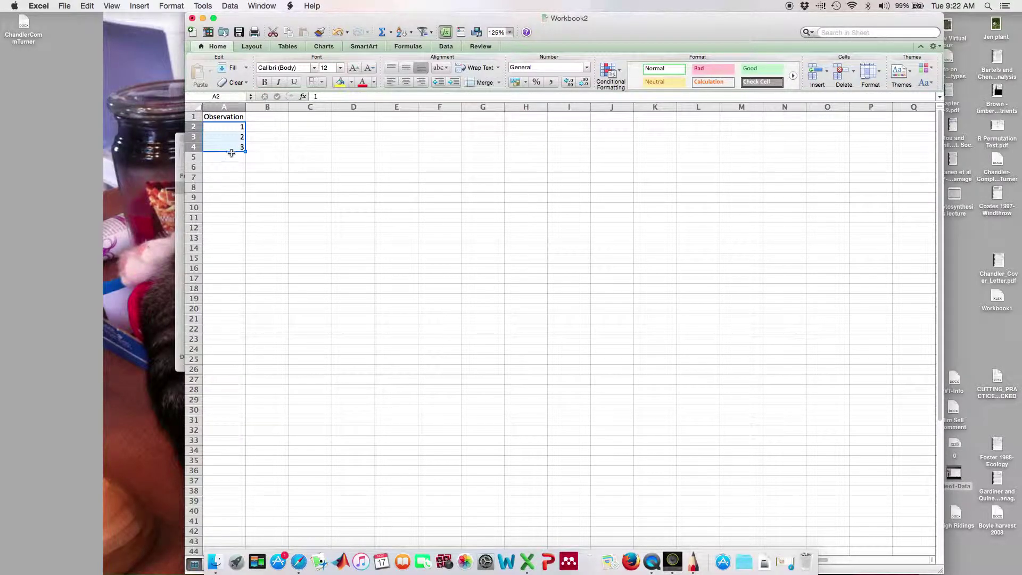
{"action": "left_click", "coordinate": [269, 146]}
{"action": "left_click_drag", "start_coordinate": [234, 128], "coordinate": [257, 520]}
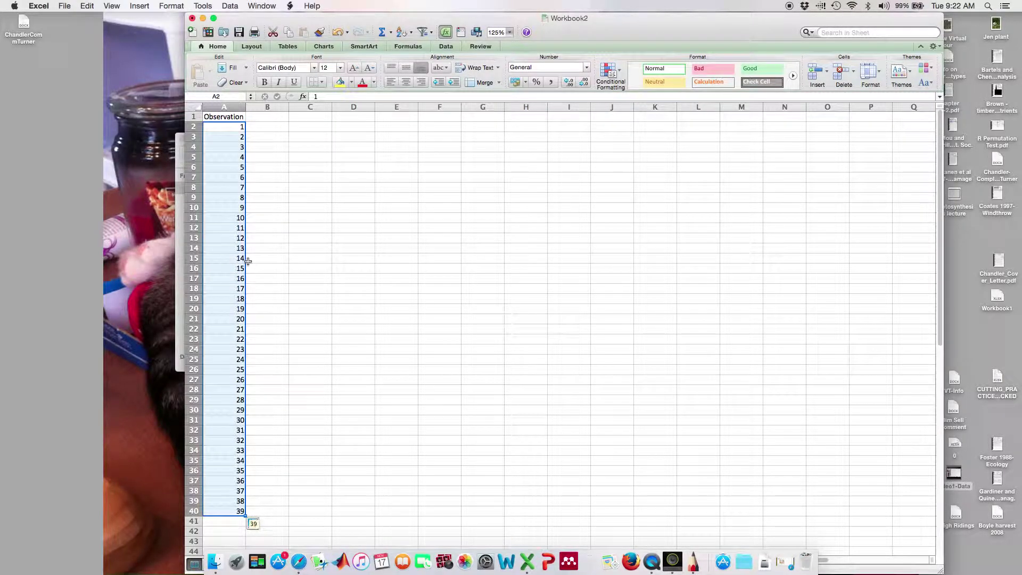
{"action": "left_click_drag", "start_coordinate": [246, 515], "coordinate": [248, 525]}
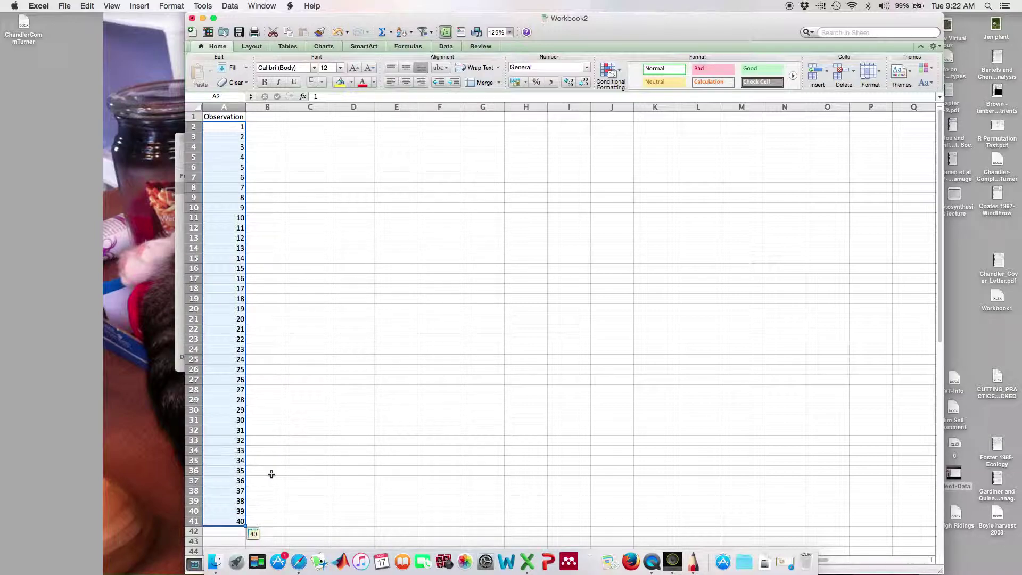
- Add the heading Gender in B1 and fill M from B2 down to B22
{"action": "left_click", "coordinate": [258, 116]}
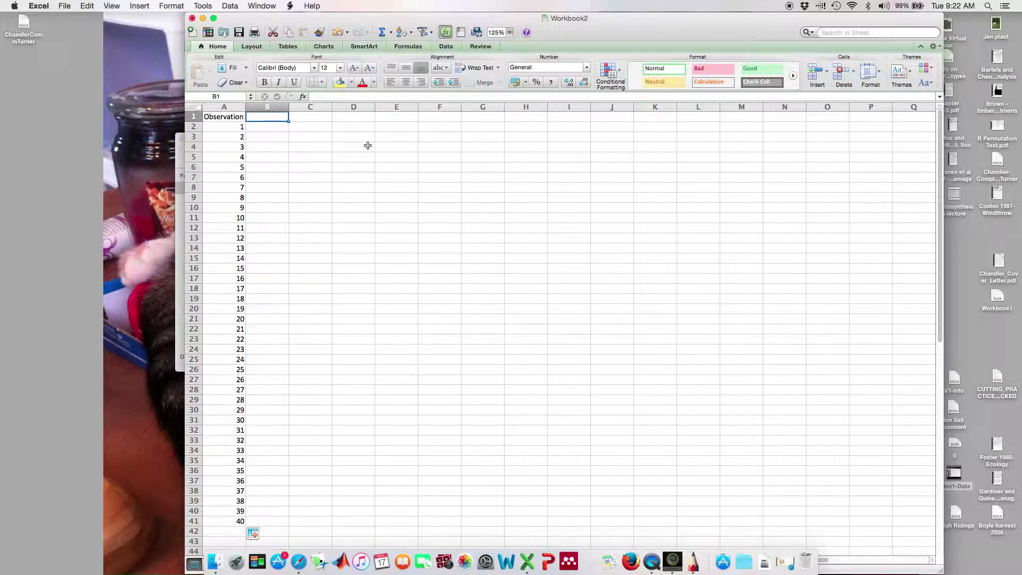
{"action": "type", "text": "Gender"}
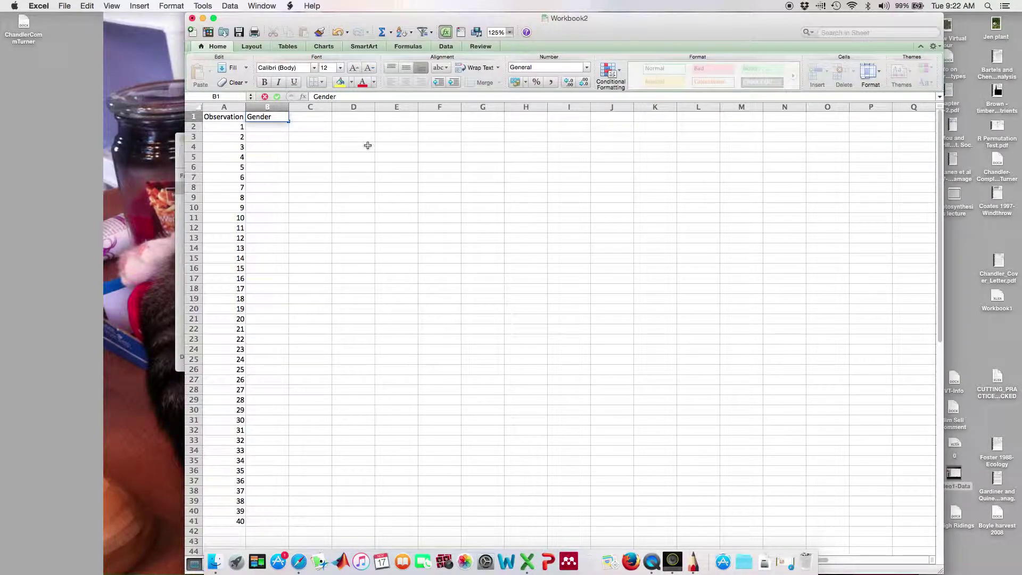
{"action": "key", "text": "Return"}
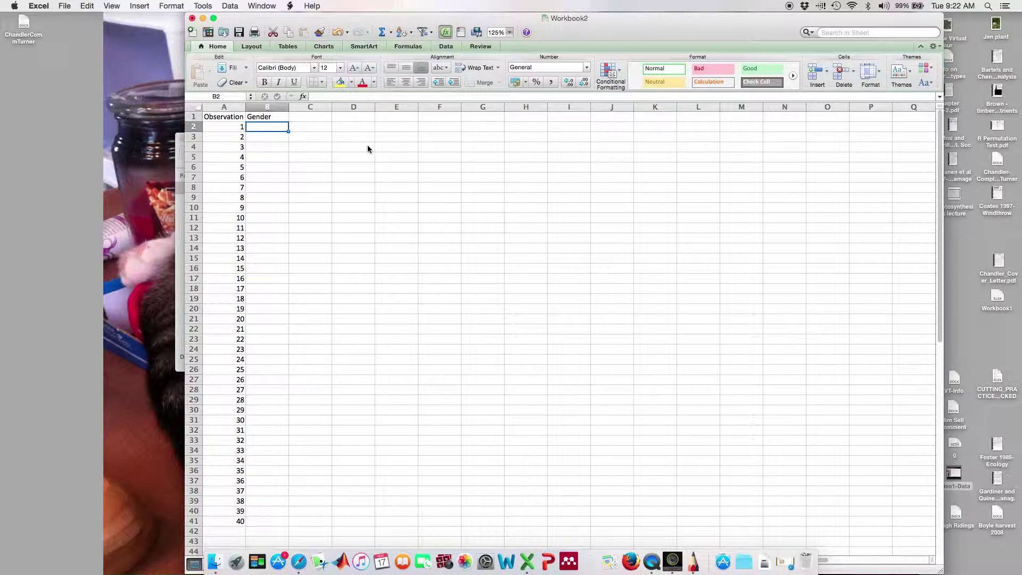
{"action": "type", "text": "M"}
{"action": "key", "text": "Return"}
{"action": "type", "text": "M"}
{"action": "key", "text": "Return"}
{"action": "type", "text": "M"}
{"action": "left_click_drag", "start_coordinate": [283, 129], "coordinate": [290, 335]}
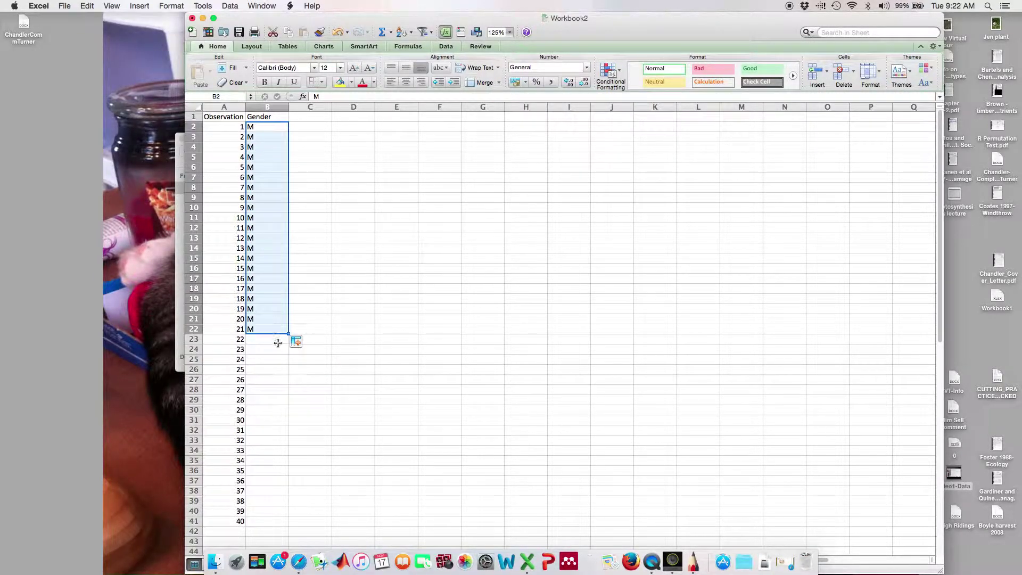
- Enter F in B23 and fill it down the Gender column to B41
{"action": "left_click", "coordinate": [278, 343]}
{"action": "type", "text": "F"}
{"action": "key", "text": "Return"}
{"action": "type", "text": "F"}
{"action": "key", "text": "Return"}
{"action": "type", "text": "F"}
{"action": "key", "text": "Return"}
{"action": "left_click_drag", "start_coordinate": [276, 342], "coordinate": [292, 525]}
- Check how many rows hold F and change the gender of observation 21 in B22 to F
{"action": "left_click_drag", "start_coordinate": [194, 521], "coordinate": [206, 341]}
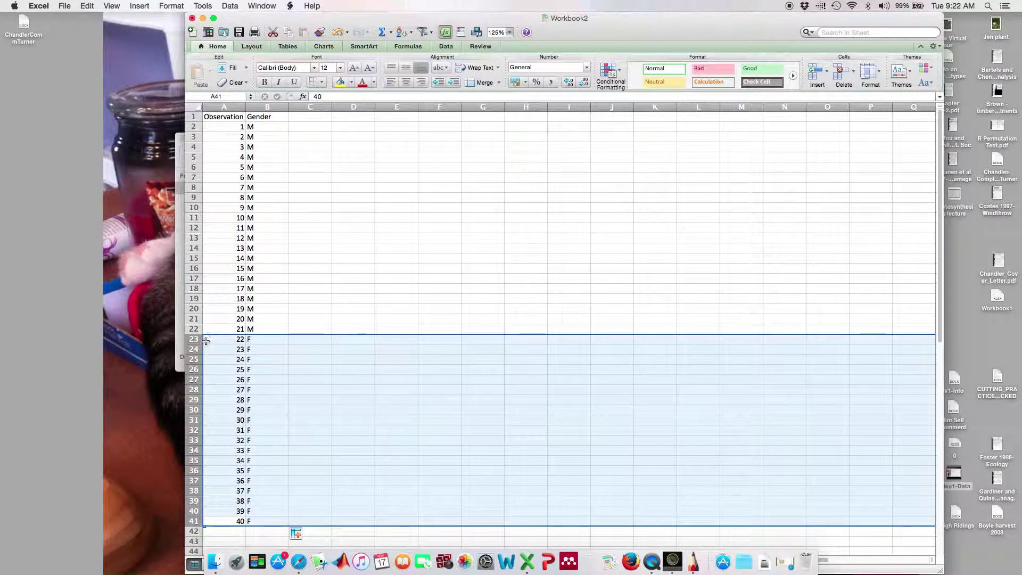
{"action": "left_click", "coordinate": [261, 329]}
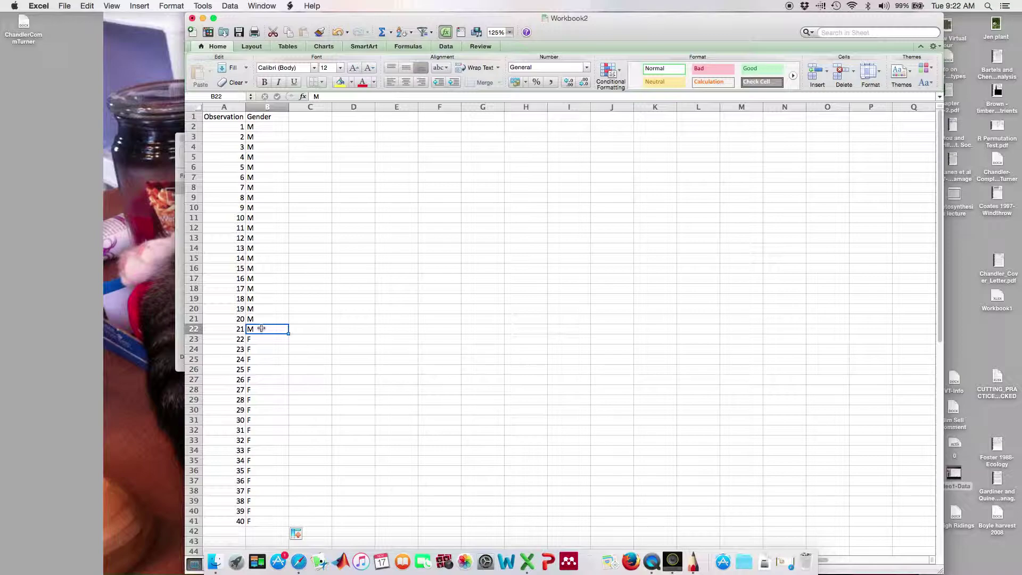
{"action": "type", "text": "F"}
{"action": "left_click", "coordinate": [285, 308]}
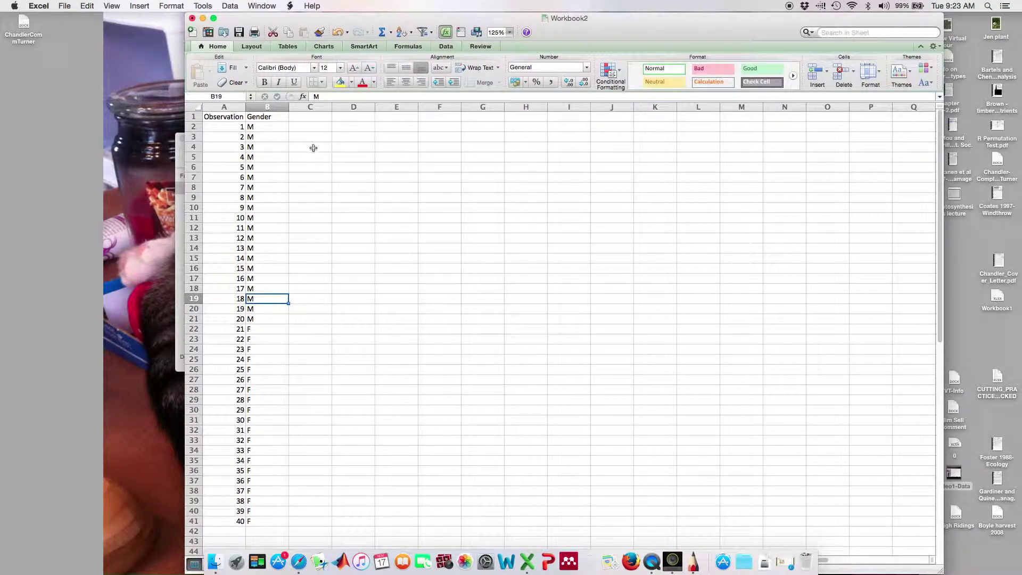
- Add the column heading Age in C1
{"action": "left_click", "coordinate": [305, 107]}
{"action": "left_click", "coordinate": [304, 118]}
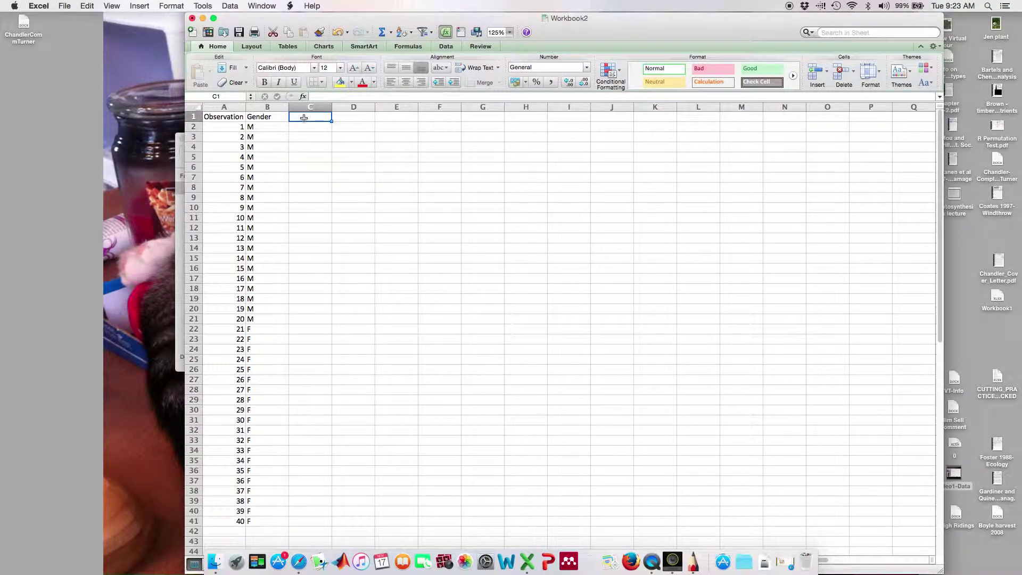
{"action": "type", "text": "Age"}
{"action": "key", "text": "Return"}
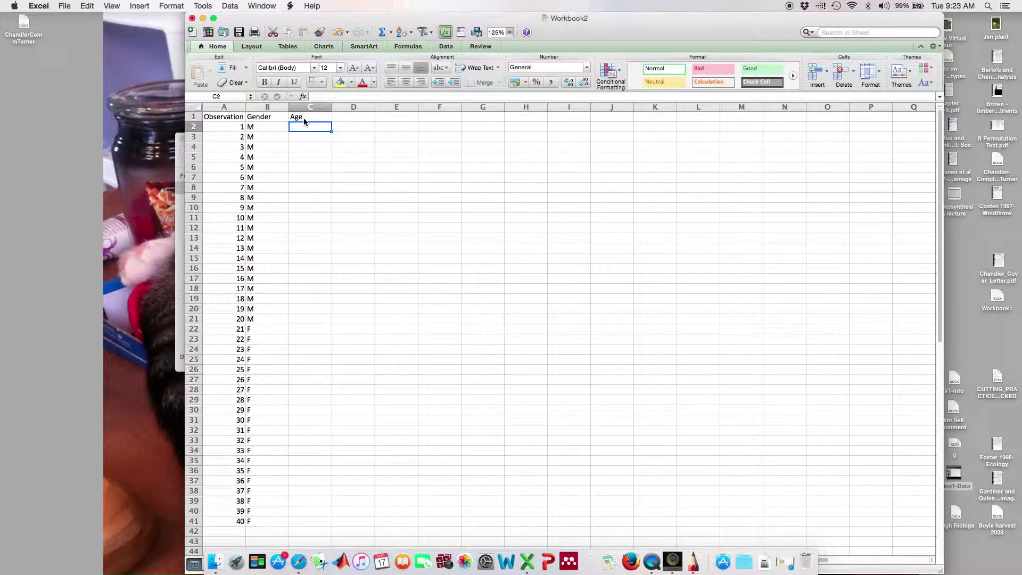
- Enter =RANDBETWEEN(18, 65) in C2 and fill the formula down the Age column to C41
{"action": "type", "text": "=r"}
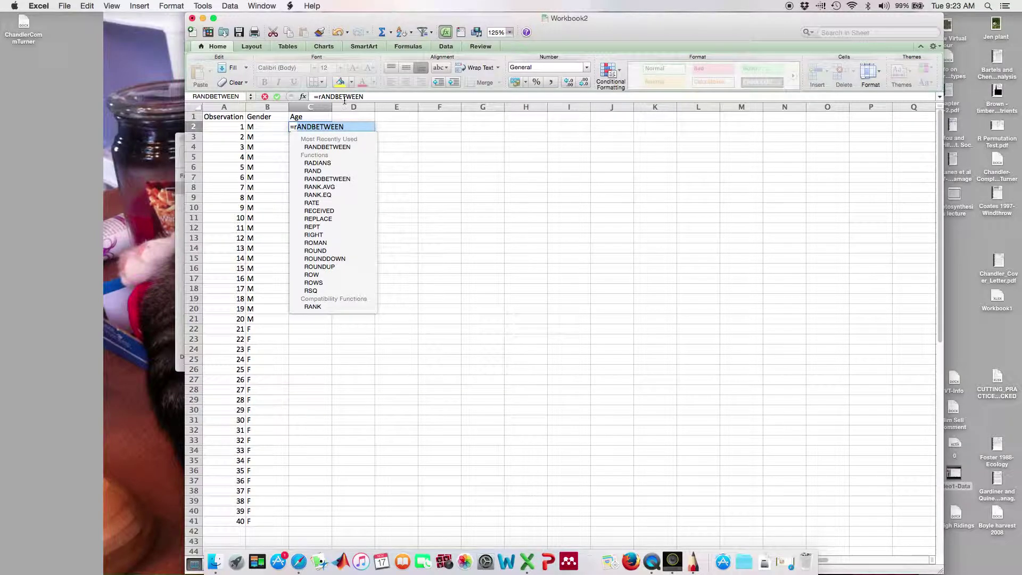
{"action": "left_click", "coordinate": [322, 128]}
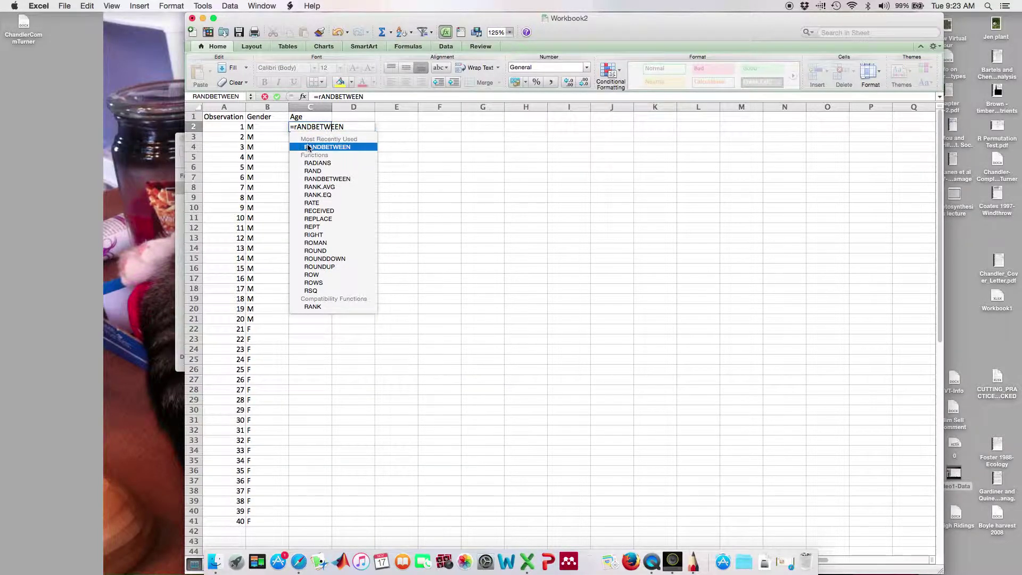
{"action": "double_click", "coordinate": [314, 147]}
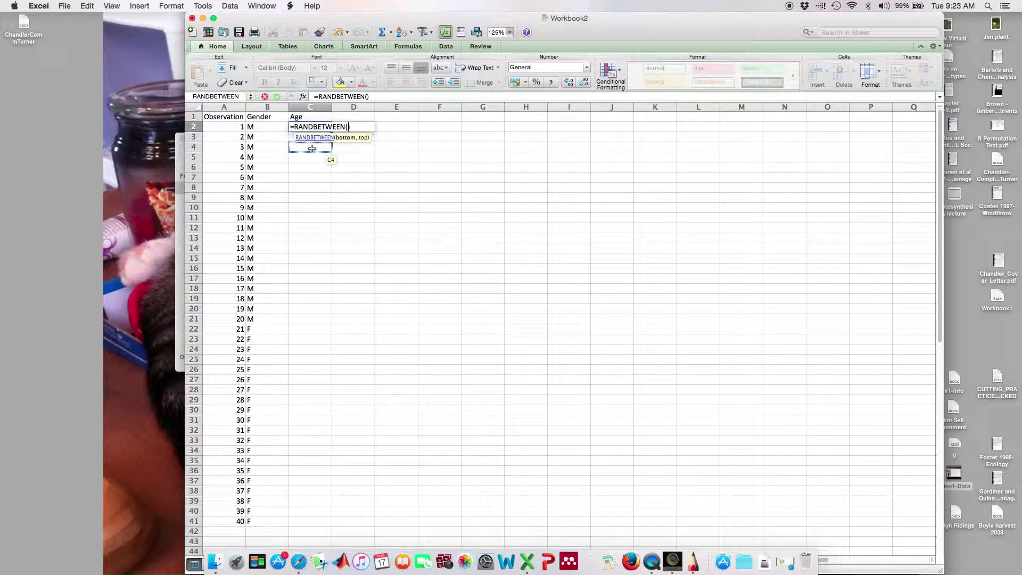
{"action": "type", "text": "18, 65"}
{"action": "key", "text": "Return"}
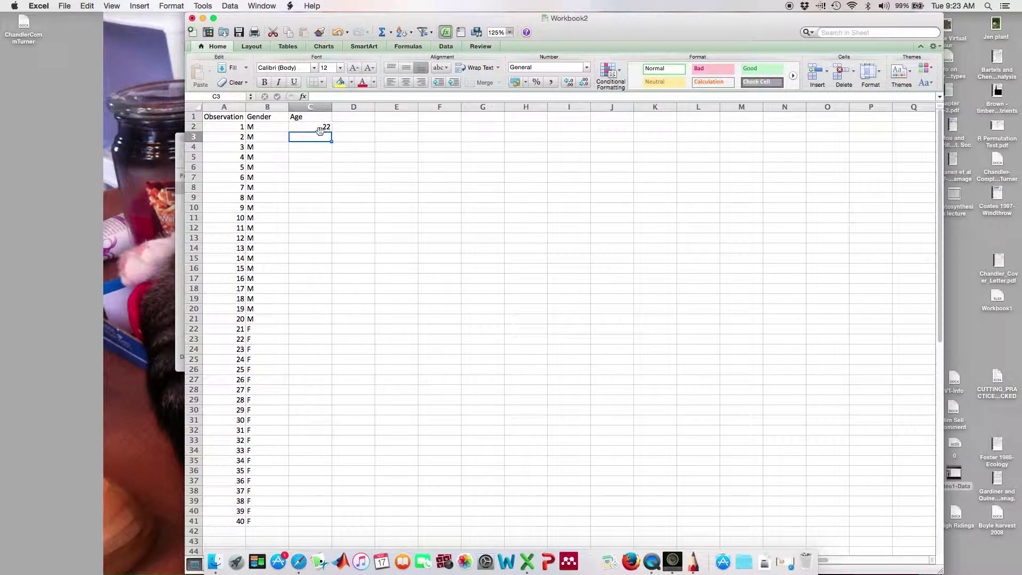
{"action": "left_click", "coordinate": [327, 131]}
{"action": "left_click_drag", "start_coordinate": [331, 131], "coordinate": [330, 522]}
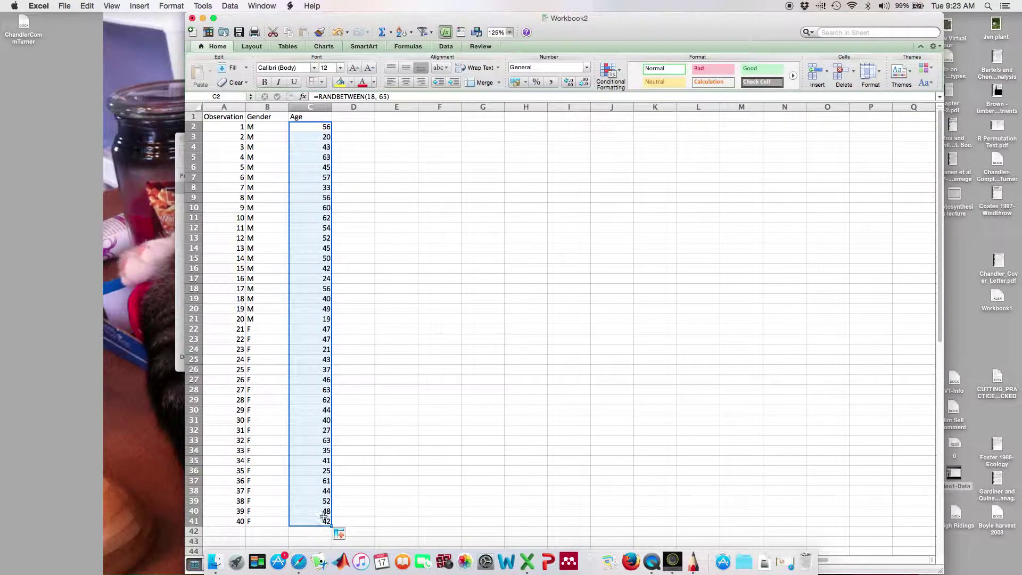
- Add the column heading Smoker (Y/N) in D1
{"action": "left_click", "coordinate": [355, 117]}
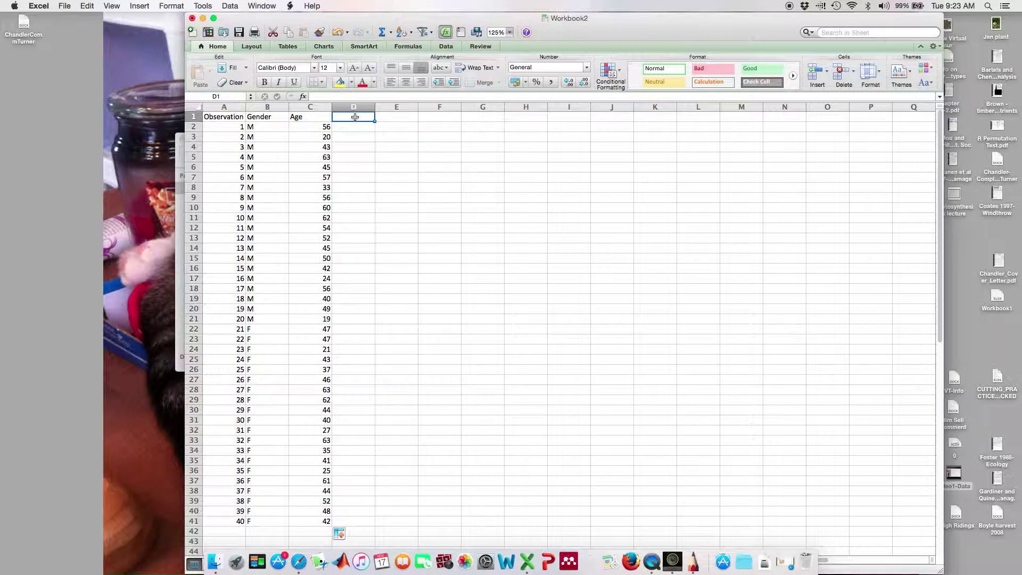
{"action": "type", "text": "Smoker (Y"}
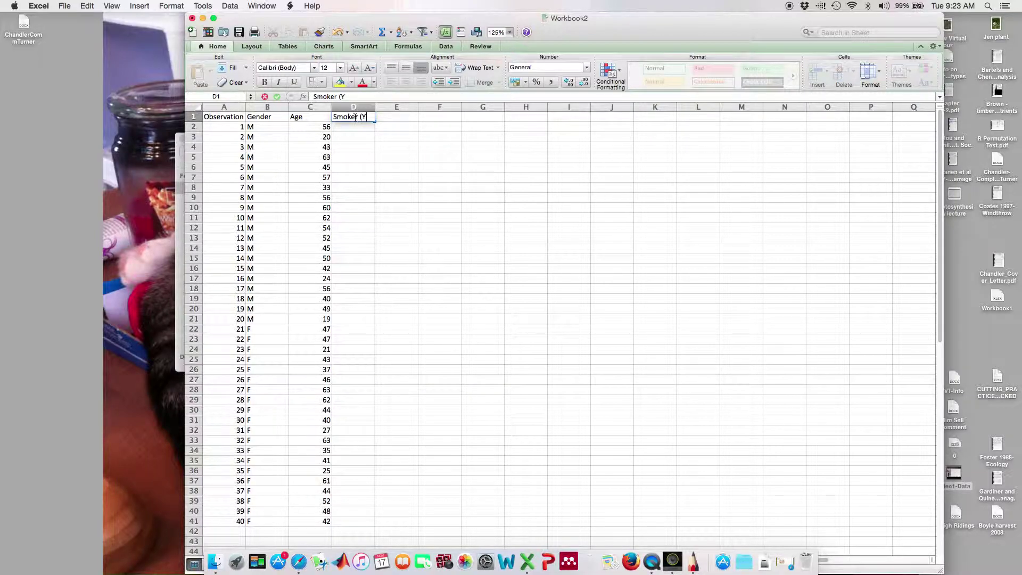
{"action": "type", "text": "/N"}
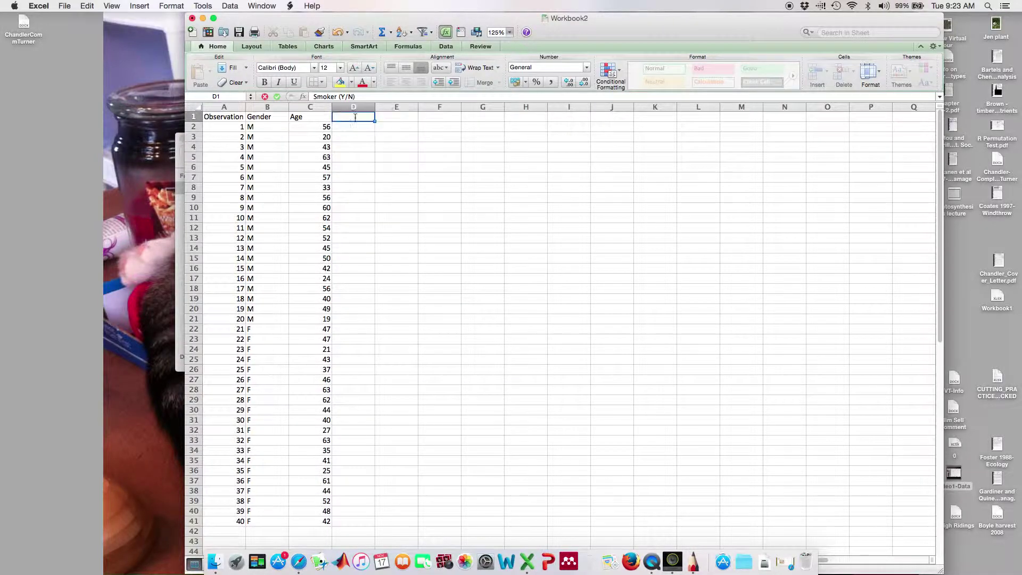
{"action": "key", "text": "Tab"}
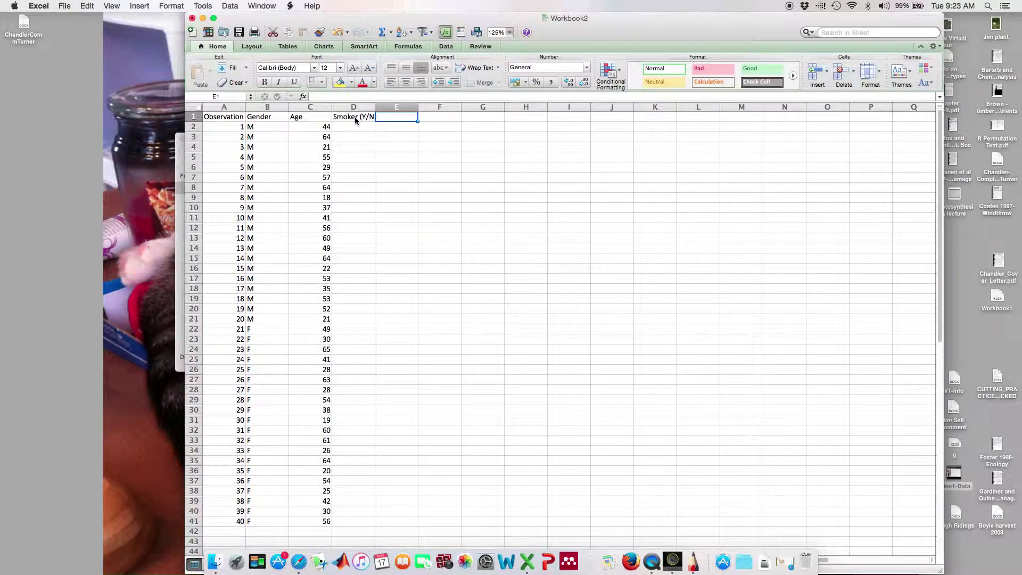
- Add the heading Active Lifestyles (Y/N) in E1 and widen column E to fit it
{"action": "type", "text": "Active"}
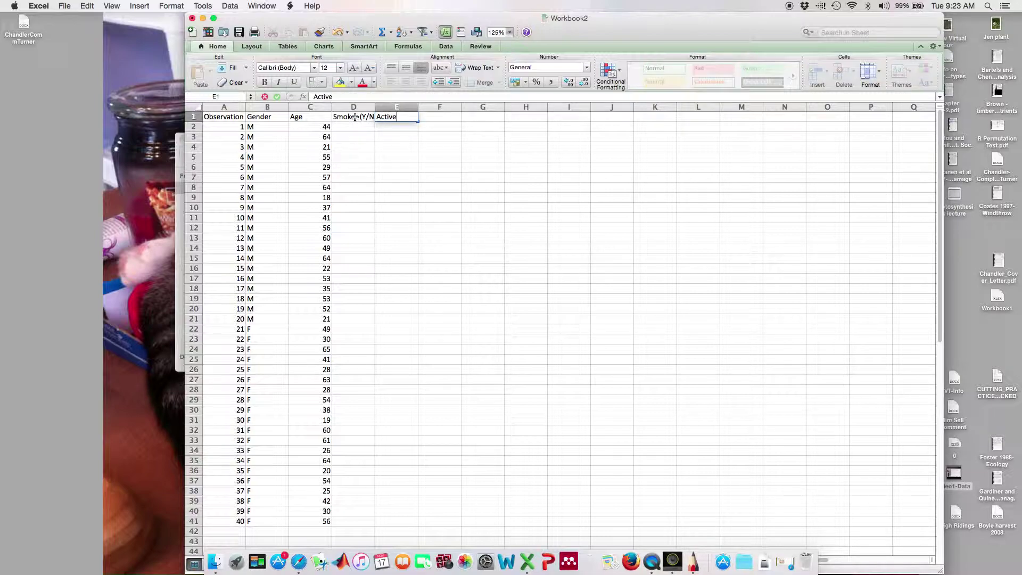
{"action": "type", "text": " Lifestyoe"}
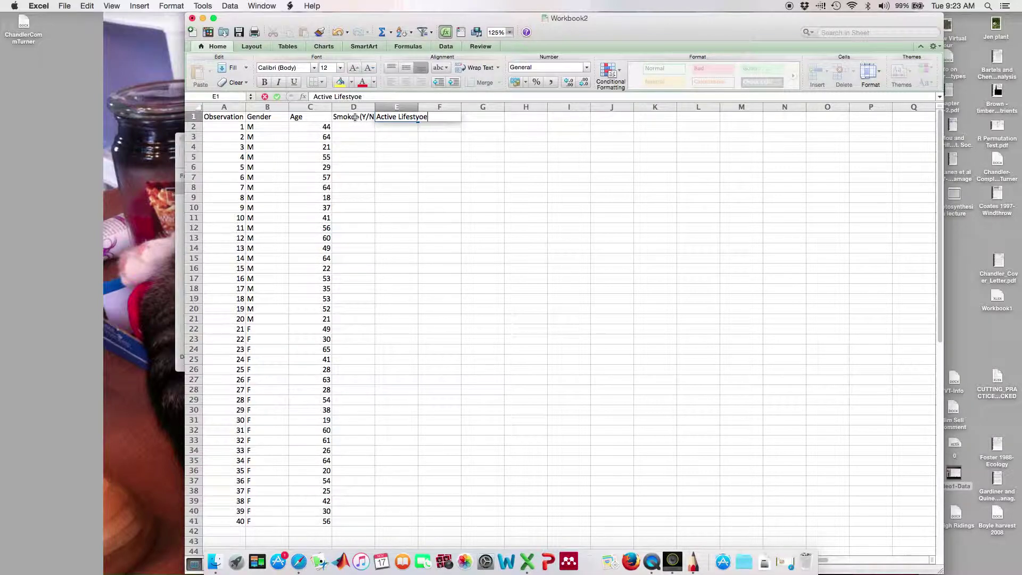
{"action": "type", "text": "les"}
{"action": "left_click", "coordinate": [426, 147]}
{"action": "left_click_drag", "start_coordinate": [419, 107], "coordinate": [452, 107]}
- Add the headings Blood Pressure in F1 and BMI in G1, and widen column F to fit its heading
{"action": "left_click", "coordinate": [463, 118]}
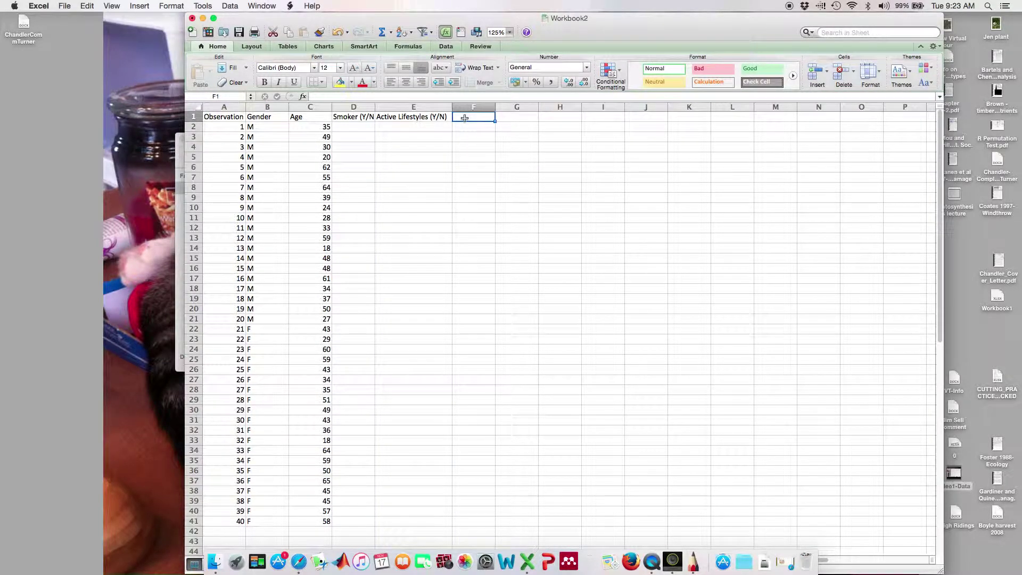
{"action": "type", "text": "Blood"}
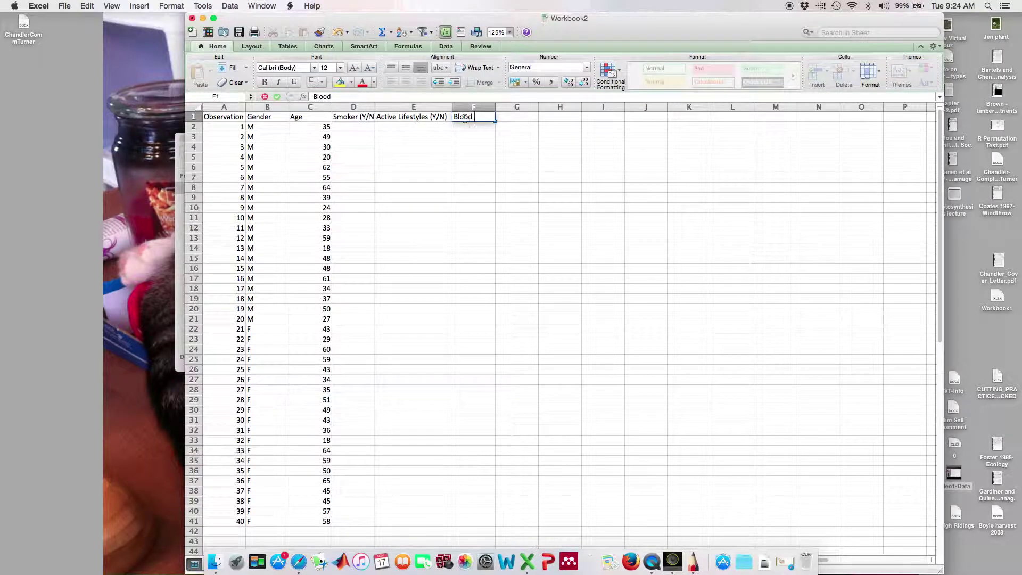
{"action": "type", "text": " Pressure"}
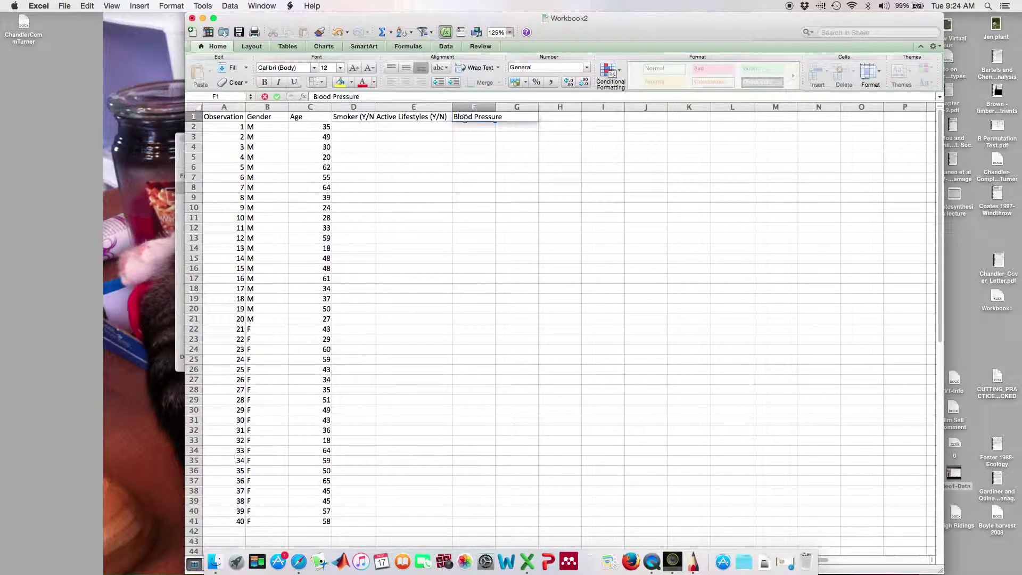
{"action": "key", "text": "Tab"}
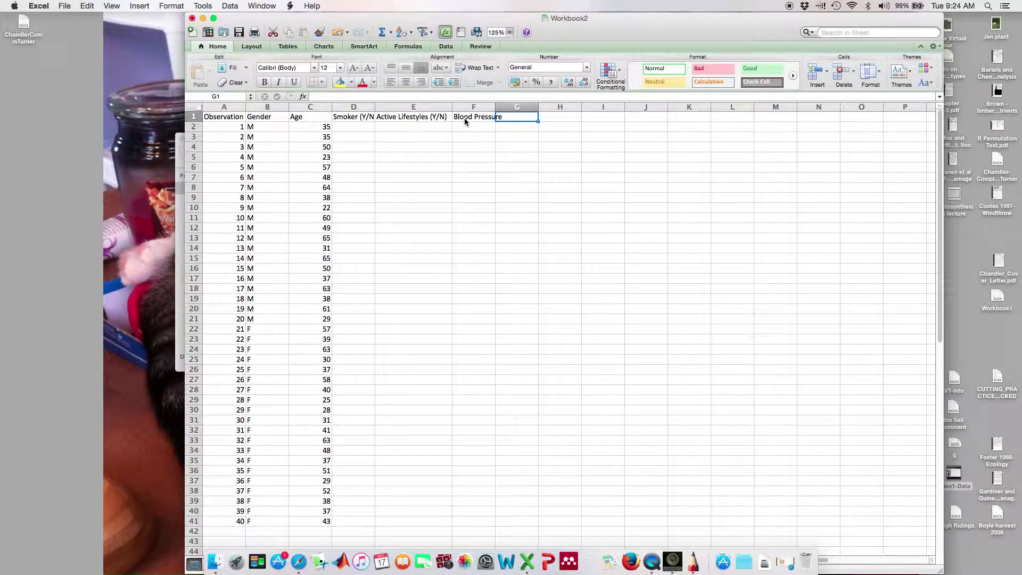
{"action": "type", "text": "BMI"}
{"action": "left_click", "coordinate": [516, 145]}
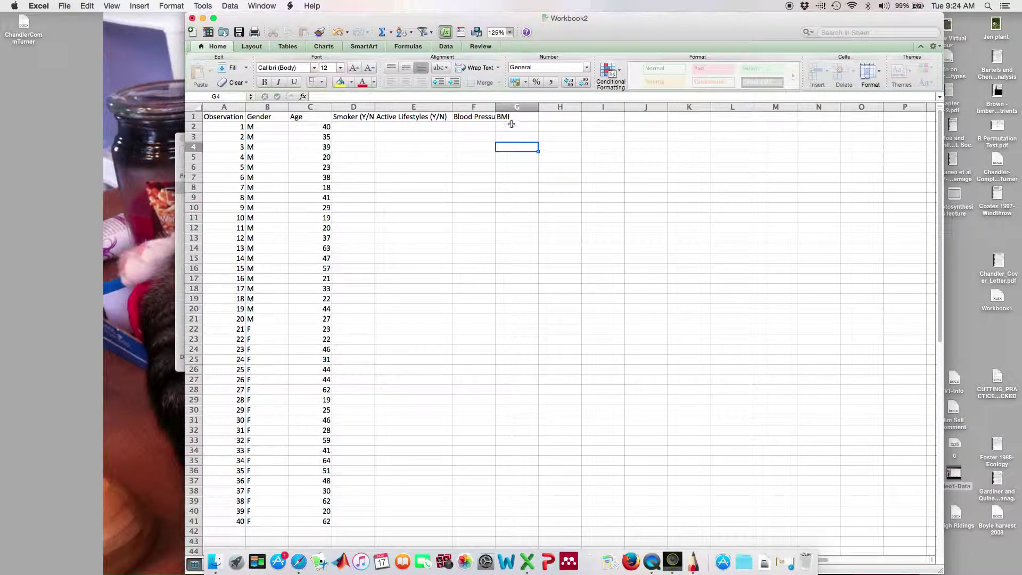
{"action": "left_click_drag", "start_coordinate": [496, 107], "coordinate": [509, 108]}
- Select the heading row, then bring the Workbook1.xlsx window into view over the new workbook
{"action": "left_click", "coordinate": [190, 116]}
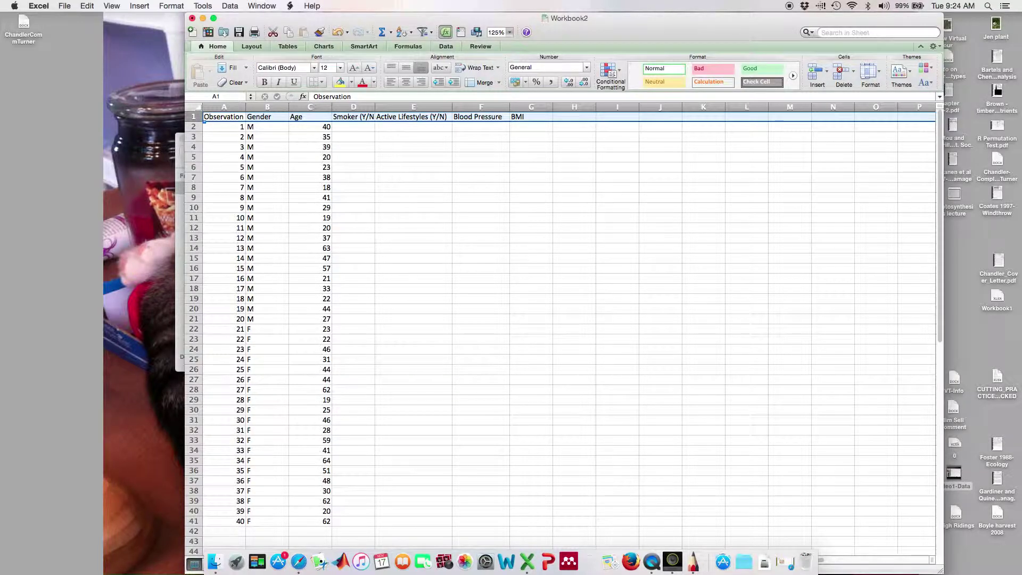
{"action": "left_click", "coordinate": [151, 85]}
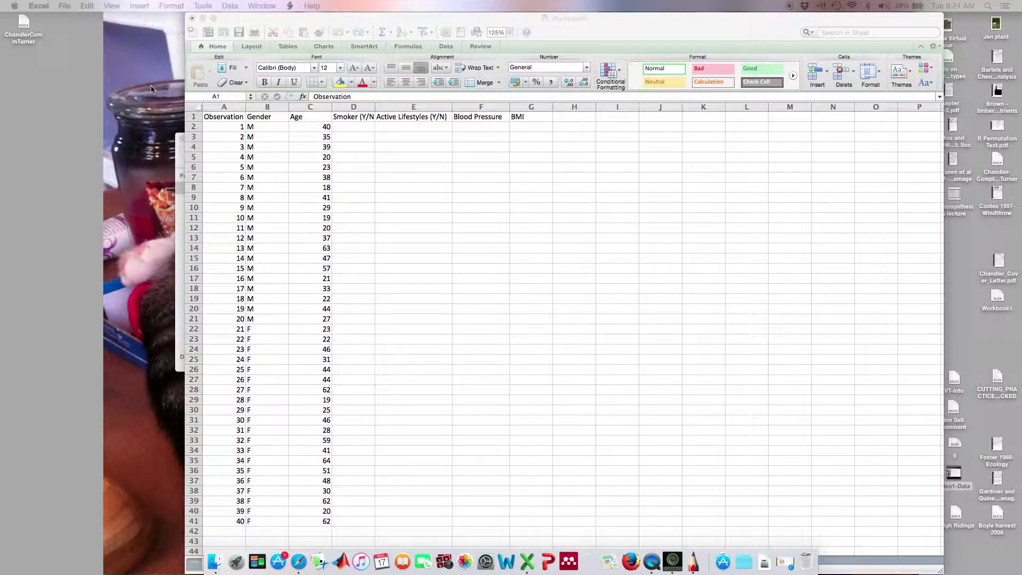
{"action": "left_click_drag", "start_coordinate": [0, 42], "coordinate": [754, 12]}
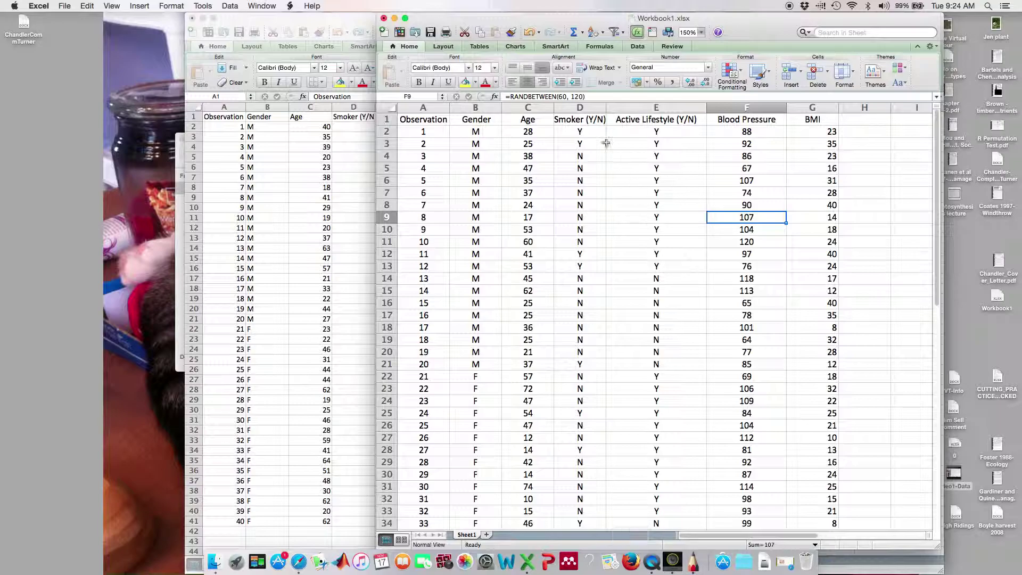
- Close the new Workbook2 without saving it
{"action": "left_click", "coordinate": [319, 27]}
{"action": "key", "text": "super+w"}
{"action": "left_click", "coordinate": [524, 87]}
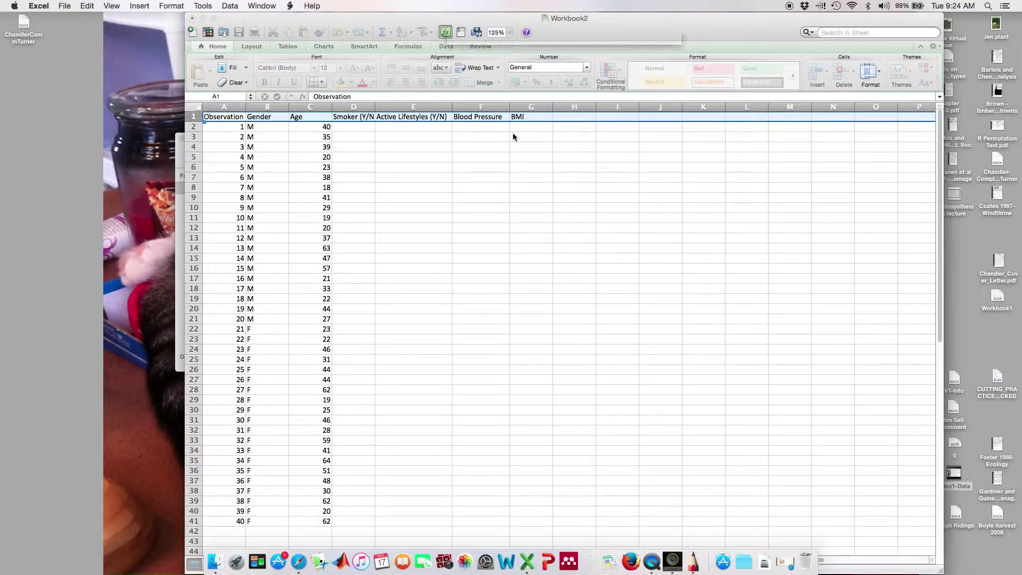
- Move and resize the Workbook1.xlsx window so all of its data columns are in view
{"action": "left_click_drag", "start_coordinate": [739, 24], "coordinate": [491, 3]}
{"action": "left_click", "coordinate": [505, 222]}
{"action": "left_click_drag", "start_coordinate": [691, 546], "coordinate": [749, 539]}
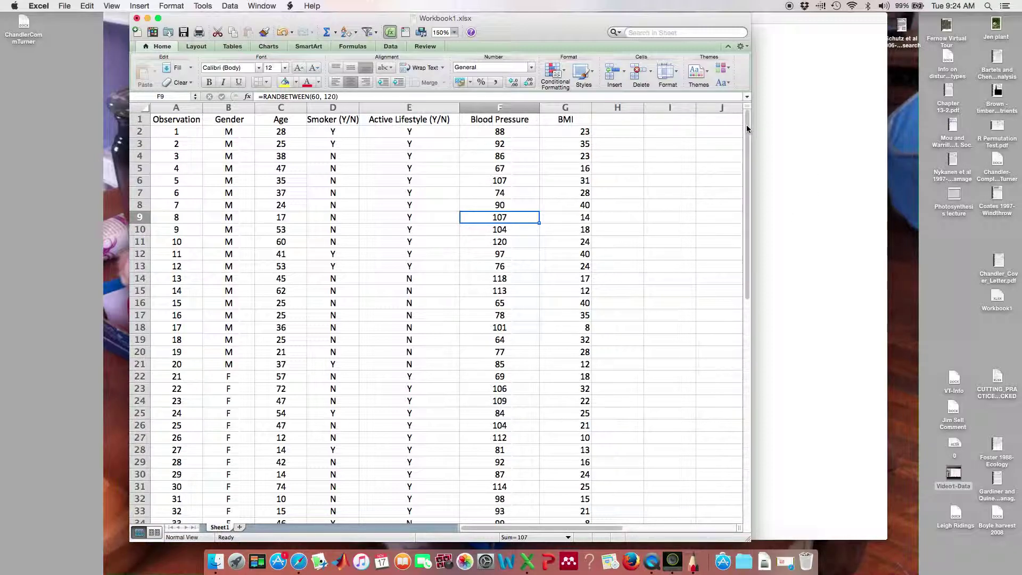
- Look over all the observation rows in Workbook1.xlsx, from row 2 down to row 41
{"action": "left_click_drag", "start_coordinate": [139, 131], "coordinate": [148, 419]}
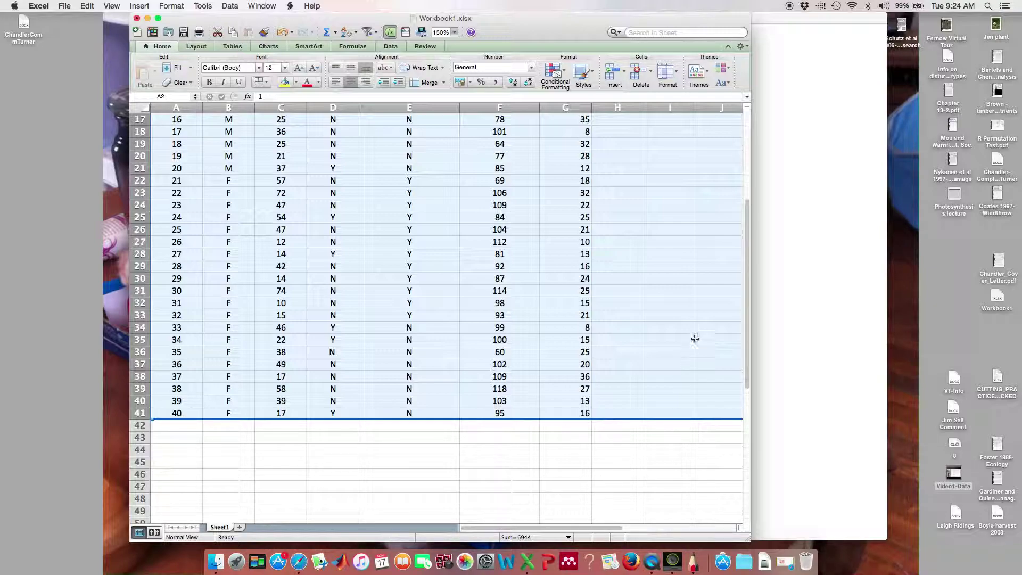
{"action": "left_click", "coordinate": [722, 266]}
{"action": "left_click_drag", "start_coordinate": [743, 274], "coordinate": [750, 121]}
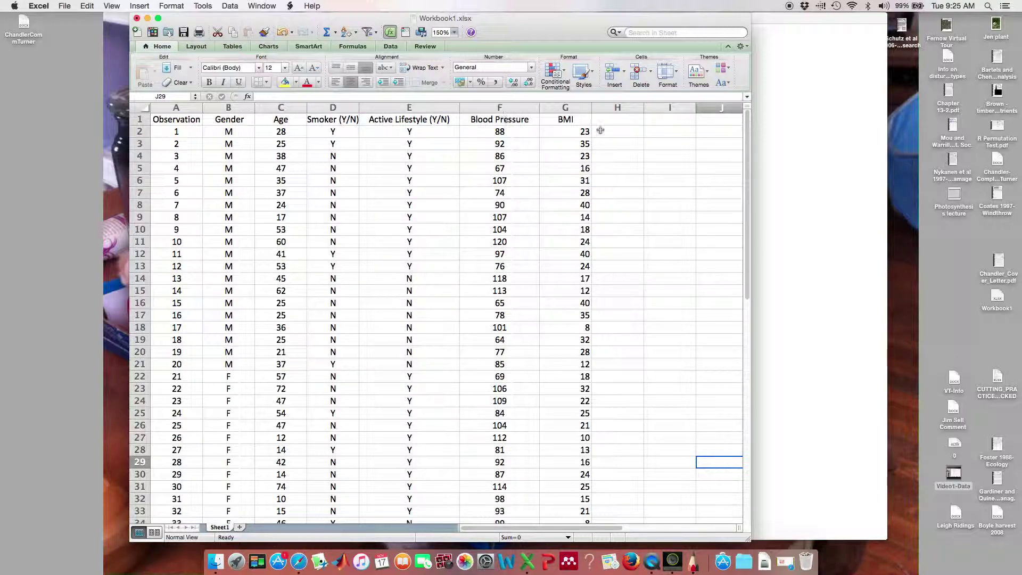
{"action": "left_click", "coordinate": [641, 131]}
{"action": "left_click_drag", "start_coordinate": [513, 19], "coordinate": [486, 20]}
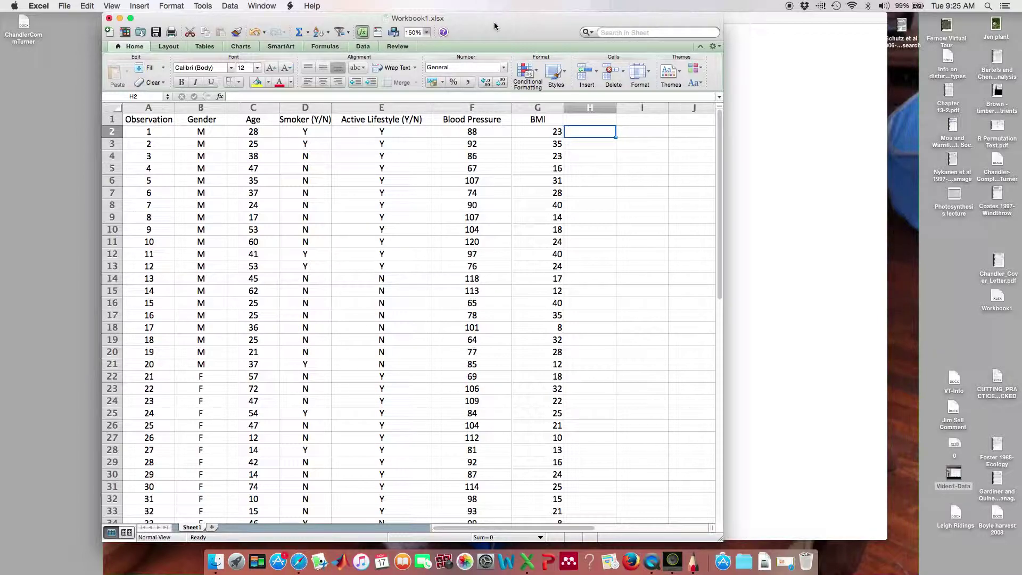
- Save the workbook to the Desktop as HSTA practice in Excel 97-2004 Workbook (.xls) format, and close it
{"action": "left_click", "coordinate": [64, 6]}
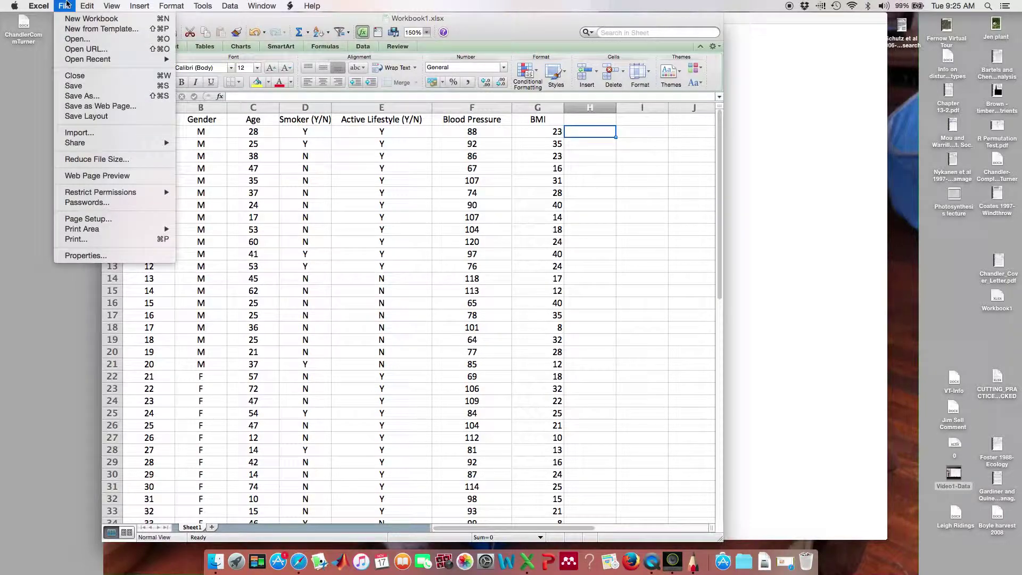
{"action": "left_click", "coordinate": [88, 96]}
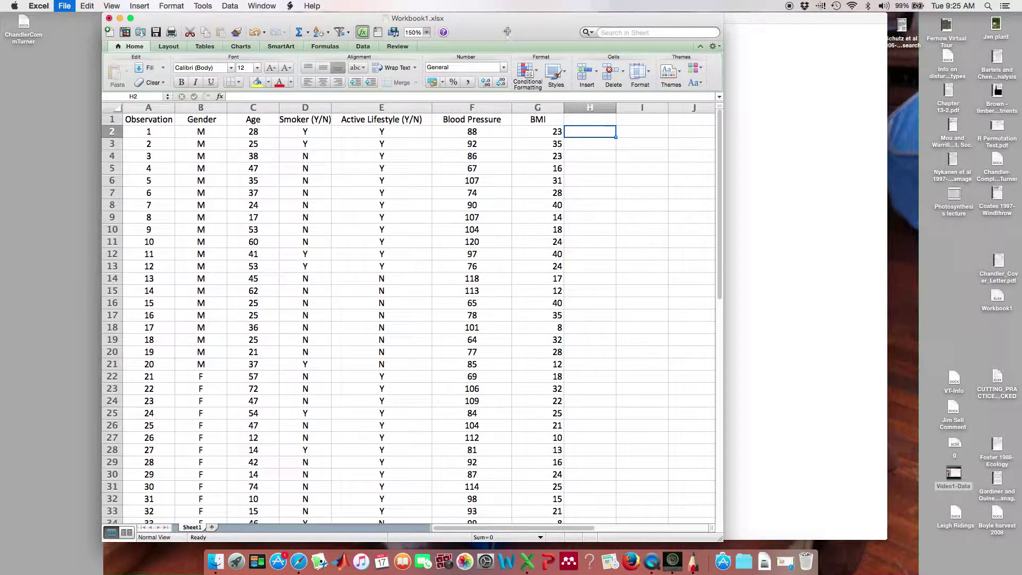
{"action": "type", "text": "HSTA practice"}
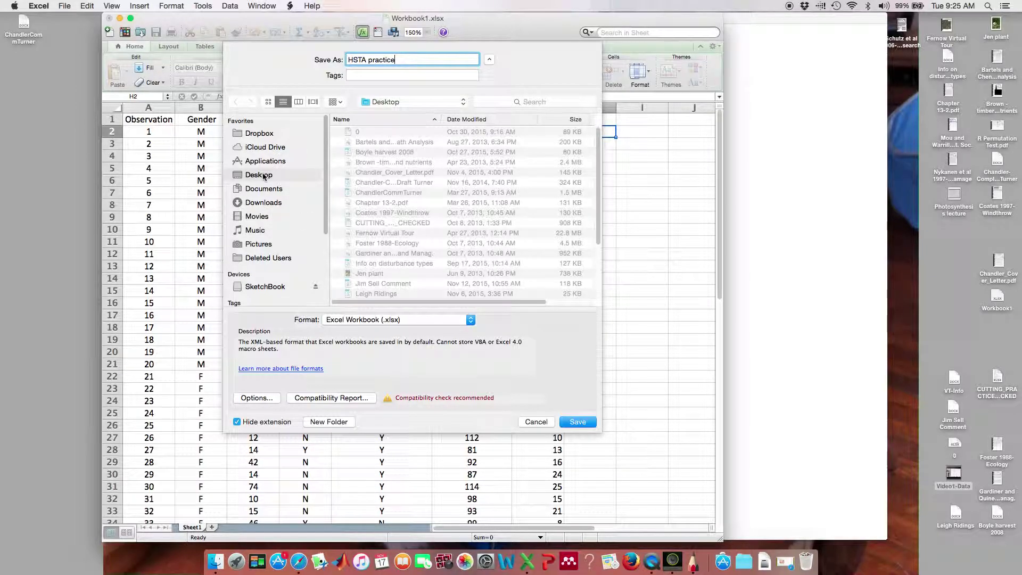
{"action": "left_click", "coordinate": [456, 321]}
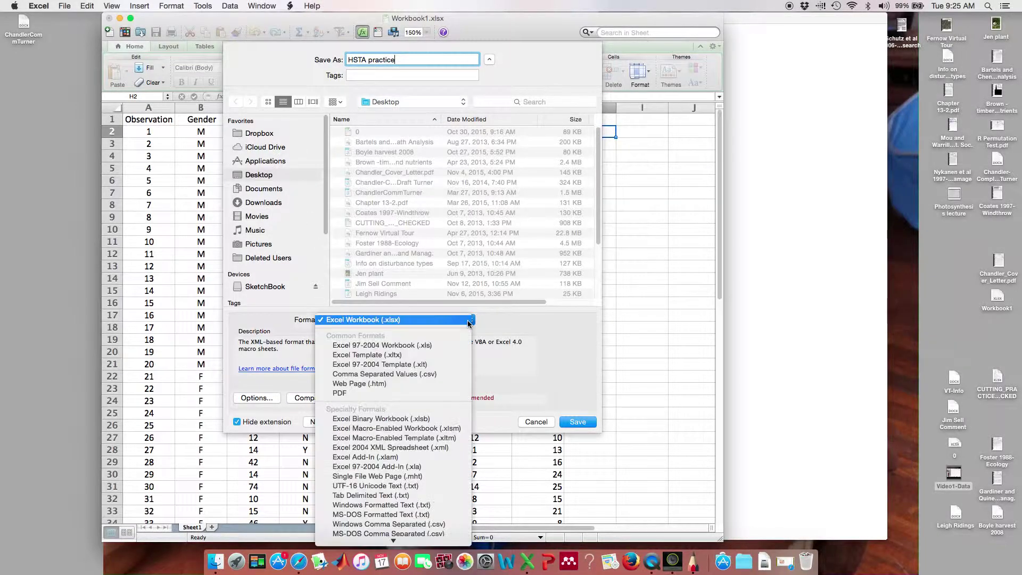
{"action": "left_click", "coordinate": [440, 347]}
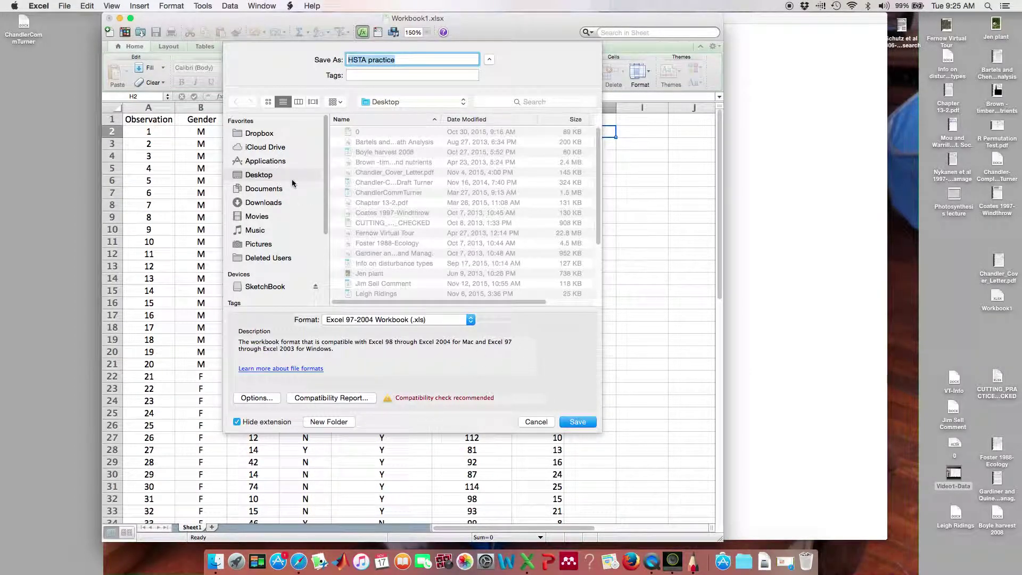
{"action": "left_click", "coordinate": [578, 422]}
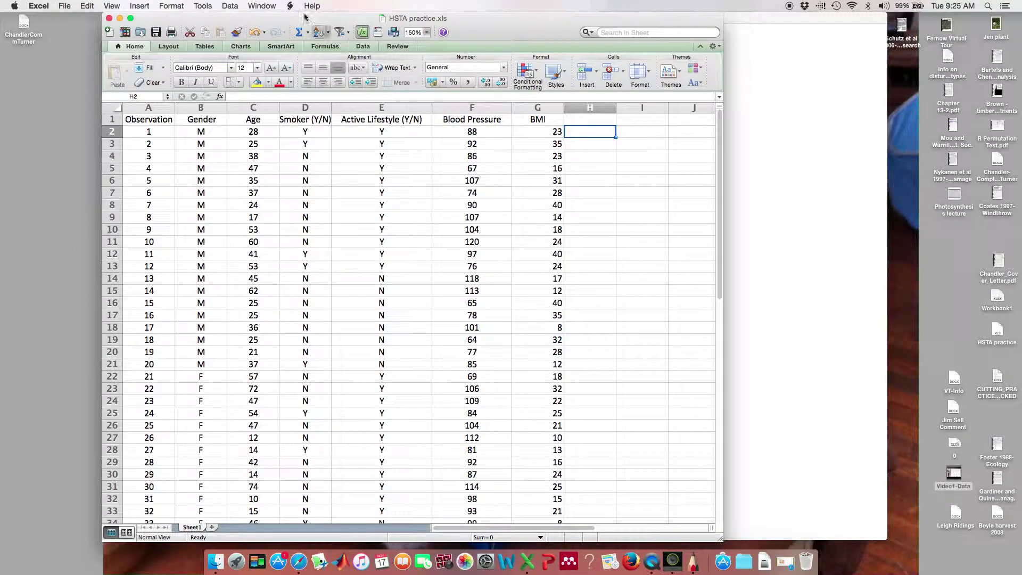
{"action": "left_click", "coordinate": [110, 19]}
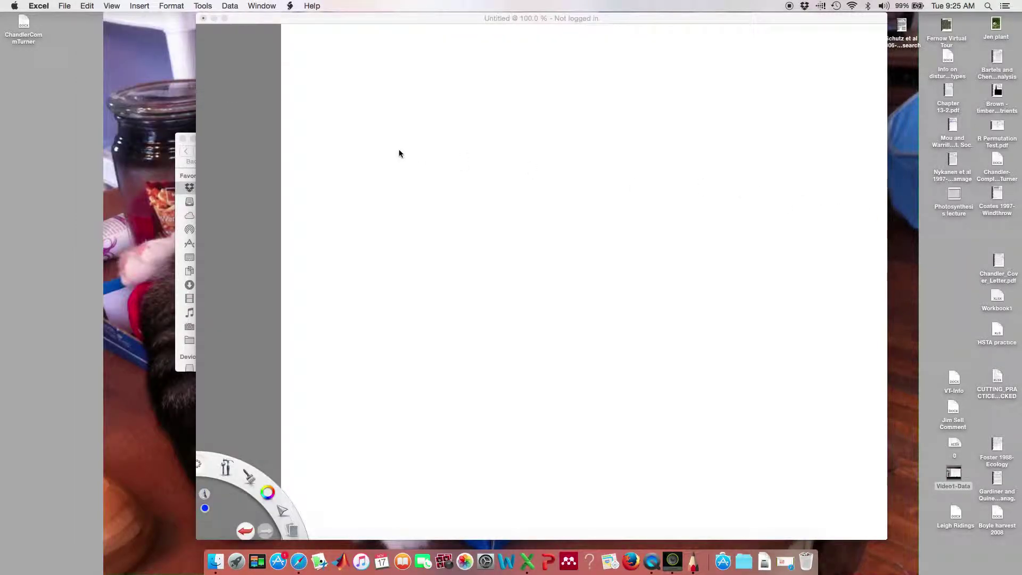
- Switch to JMP, close the JMP Home window and bring JMP Starter clear of the screen edge
{"action": "left_click", "coordinate": [320, 562]}
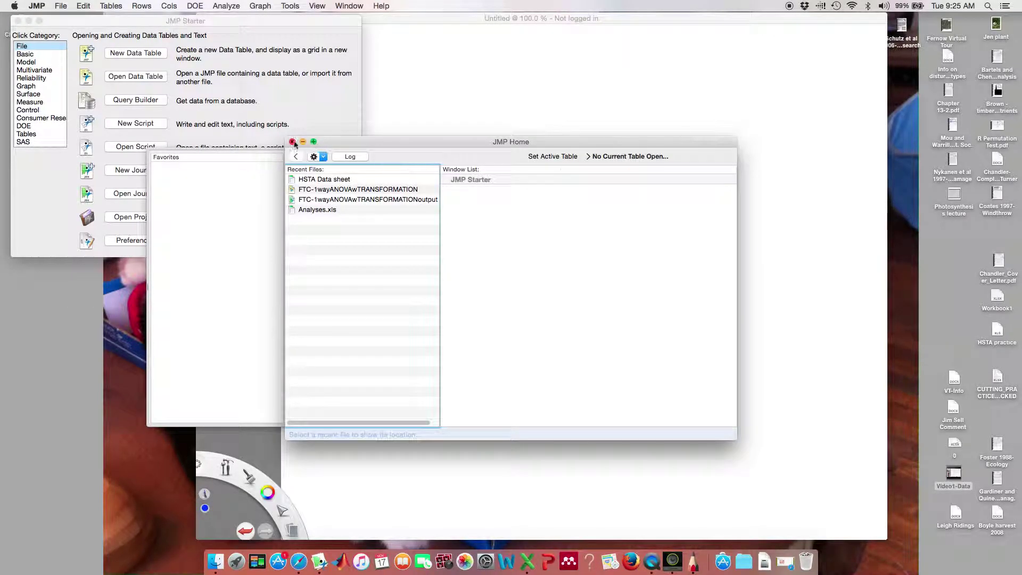
{"action": "left_click", "coordinate": [293, 143]}
{"action": "left_click_drag", "start_coordinate": [299, 21], "coordinate": [474, 29]}
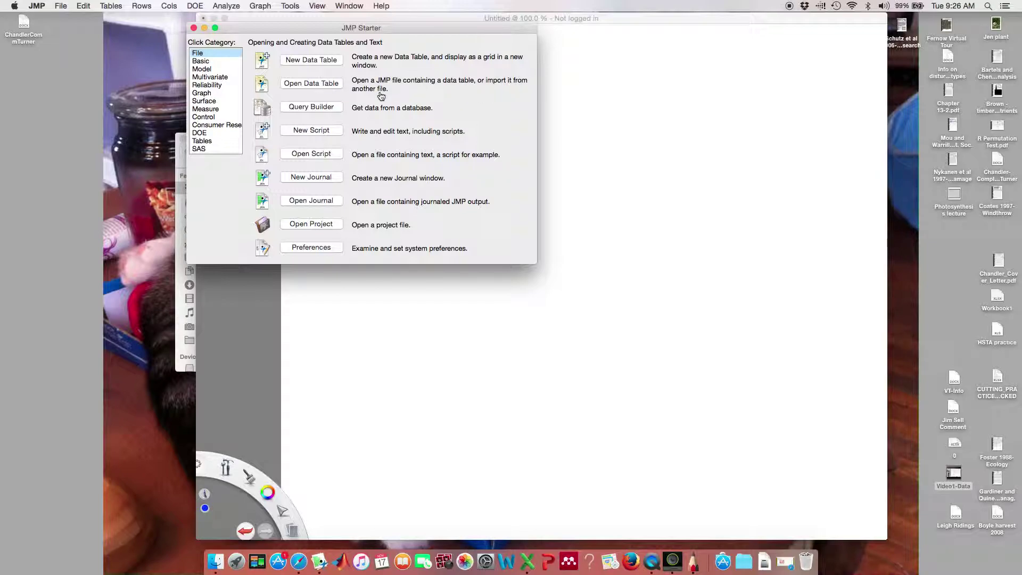
- Open the HSTA practice file from the Desktop in the Excel Import Wizard, using the Excel labels as headings
{"action": "left_click", "coordinate": [331, 83]}
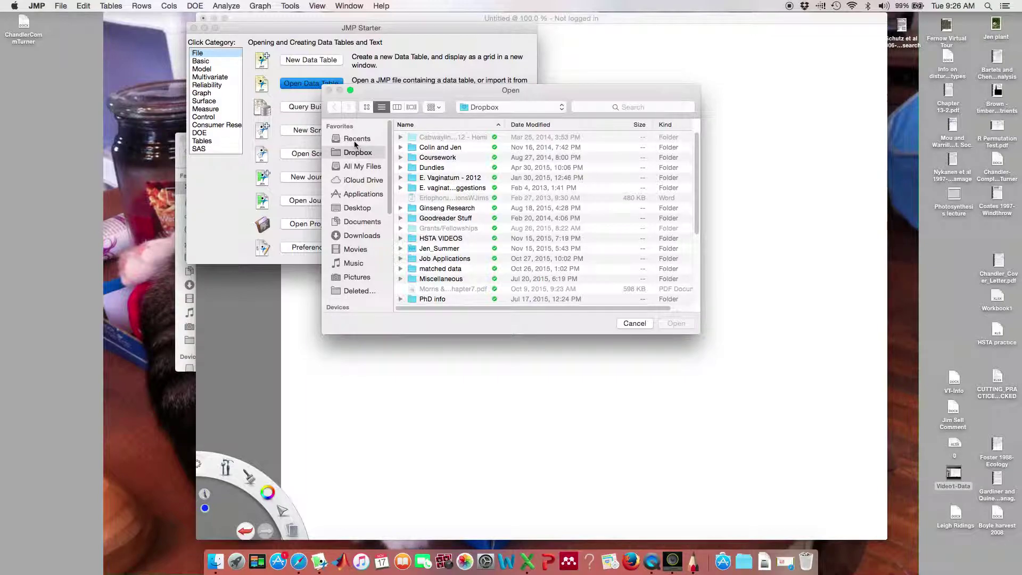
{"action": "left_click", "coordinate": [357, 207]}
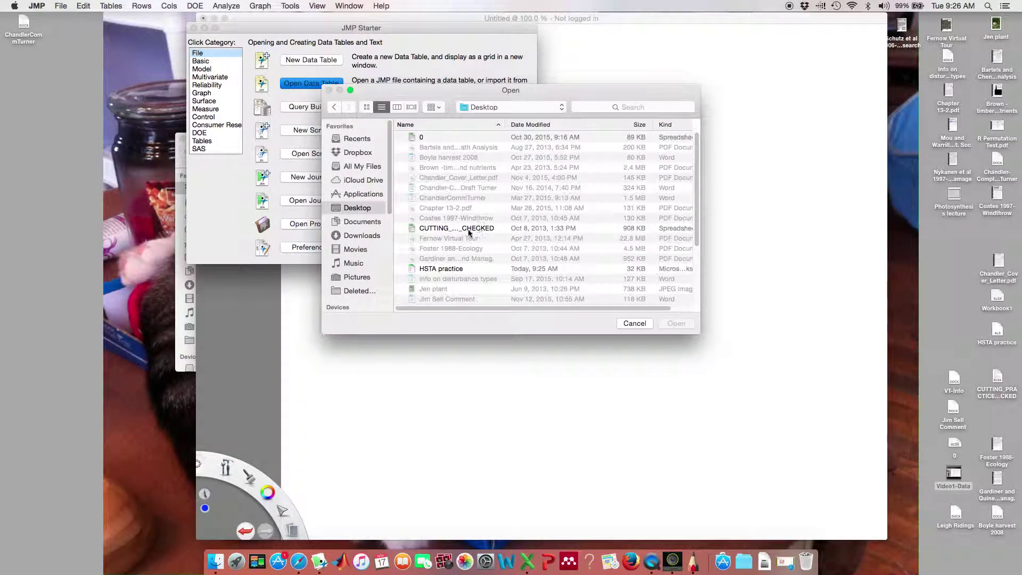
{"action": "left_click", "coordinate": [452, 270]}
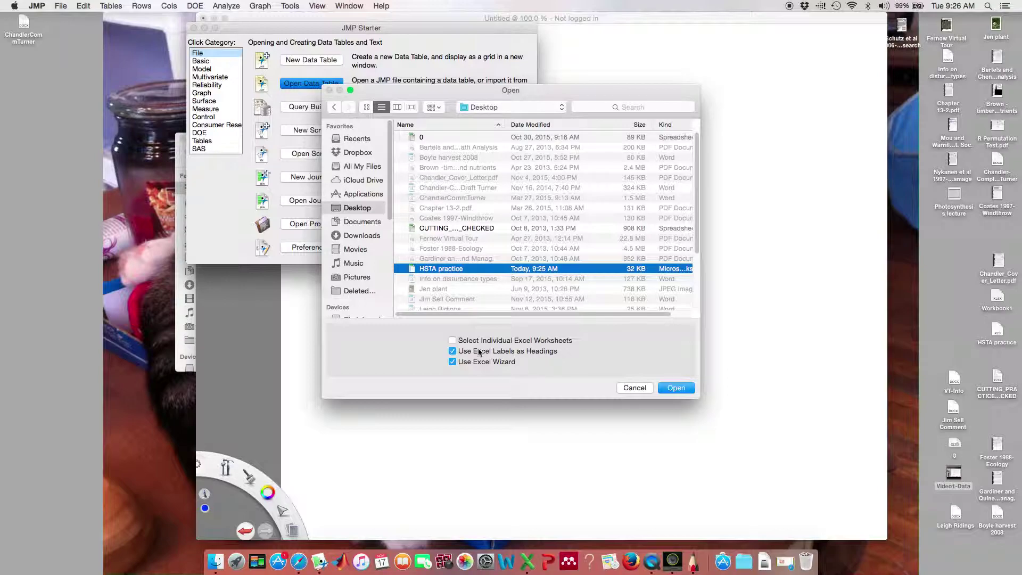
{"action": "left_click", "coordinate": [686, 387]}
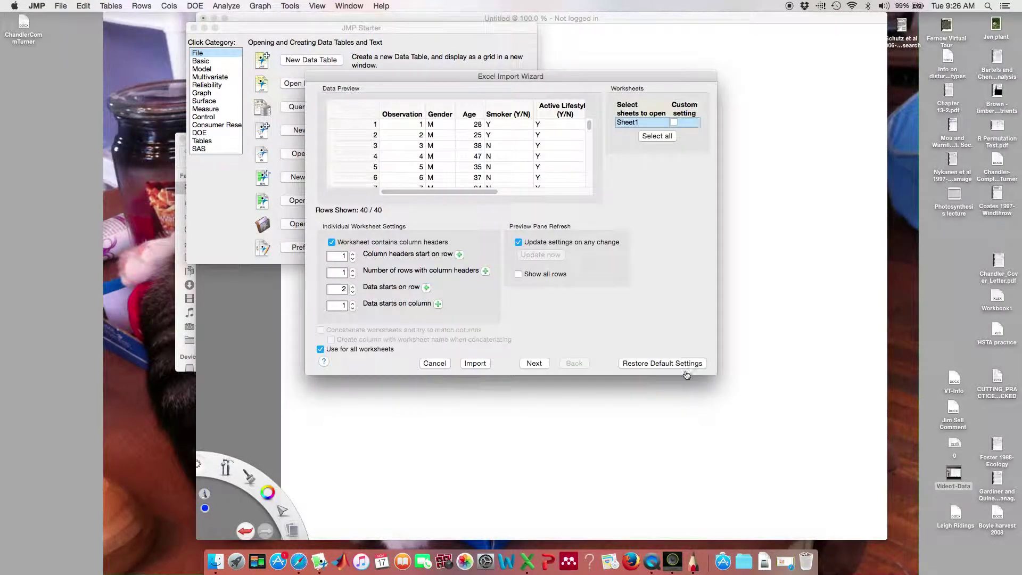
- Import Sheet1 with the wizard's default settings on both of its pages
{"action": "left_click_drag", "start_coordinate": [568, 75], "coordinate": [514, 16]}
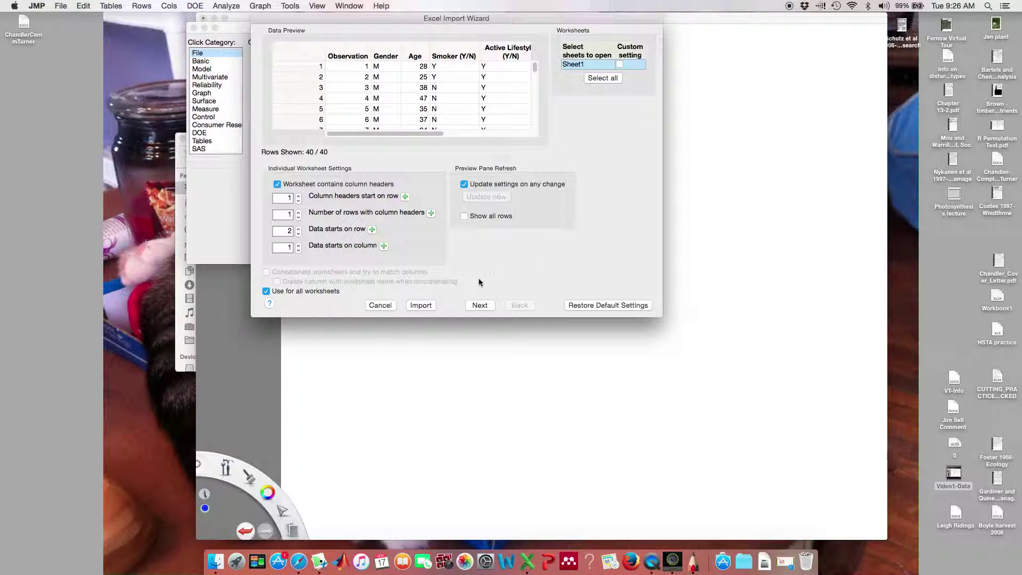
{"action": "left_click", "coordinate": [479, 305]}
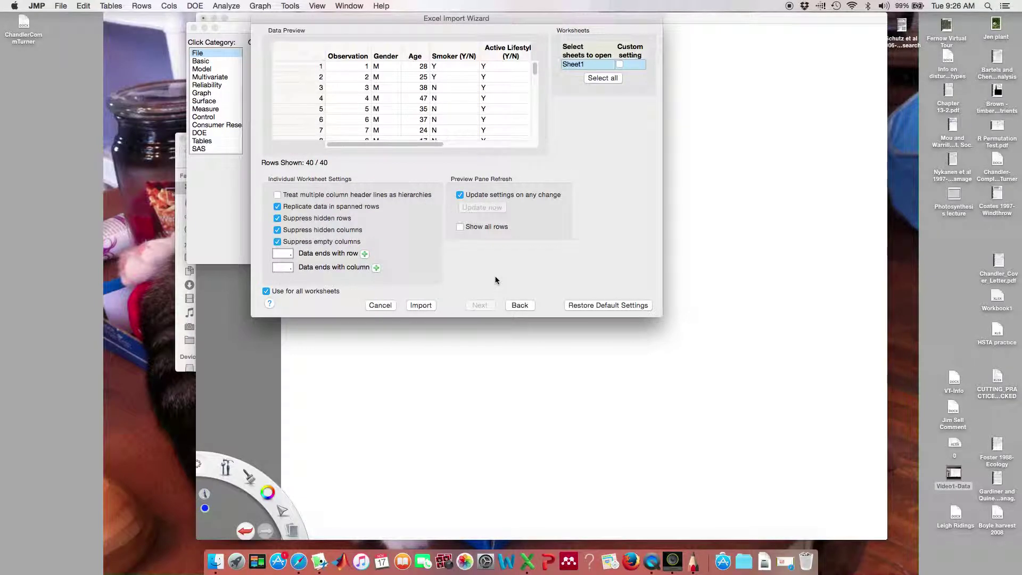
{"action": "left_click", "coordinate": [432, 311]}
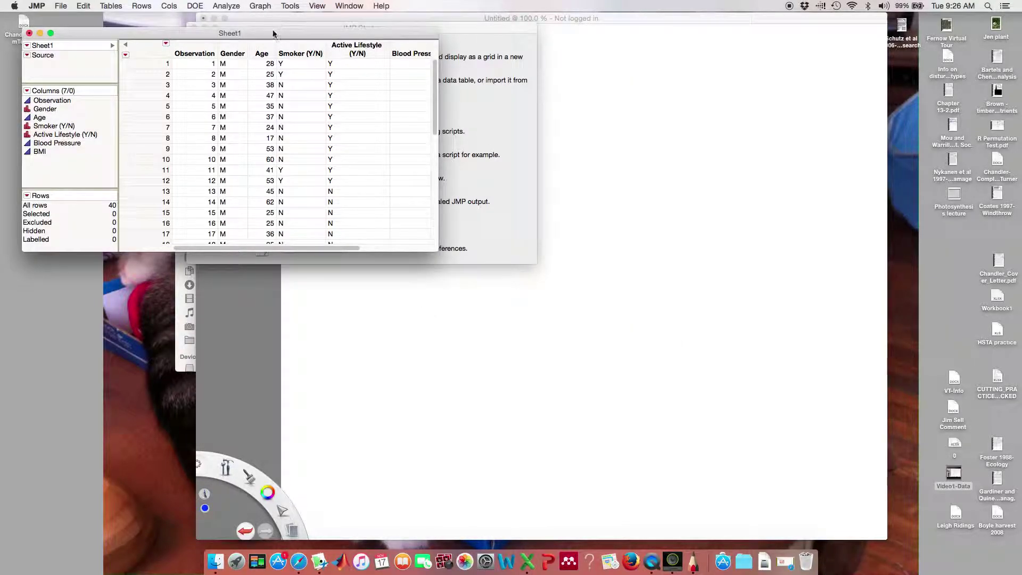
- Enlarge and reposition the Sheet1 data table window so all seven columns are in view
{"action": "left_click_drag", "start_coordinate": [557, 235], "coordinate": [859, 412]}
{"action": "left_click_drag", "start_coordinate": [485, 18], "coordinate": [515, 18]}
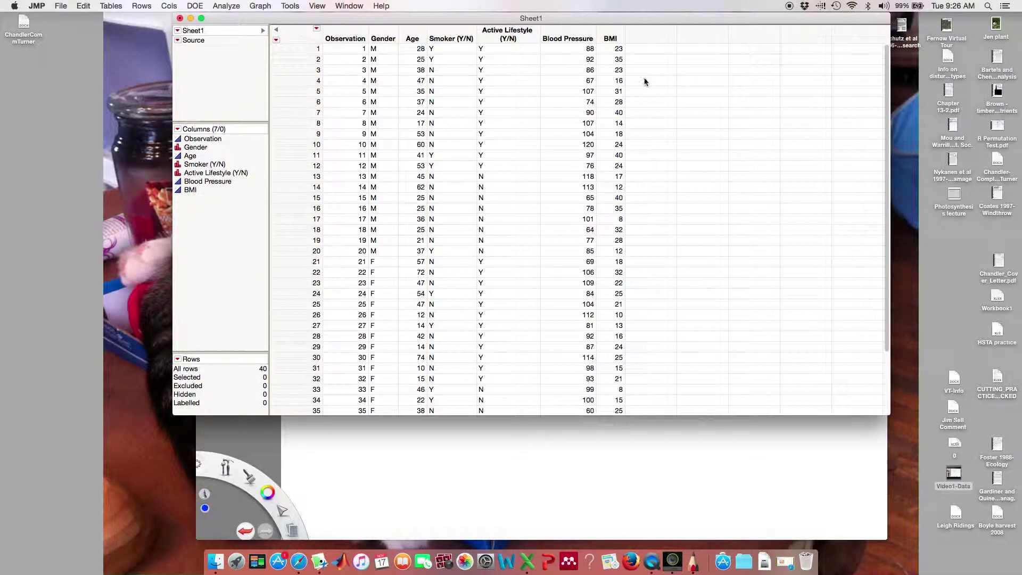
{"action": "left_click_drag", "start_coordinate": [612, 21], "coordinate": [626, 20]}
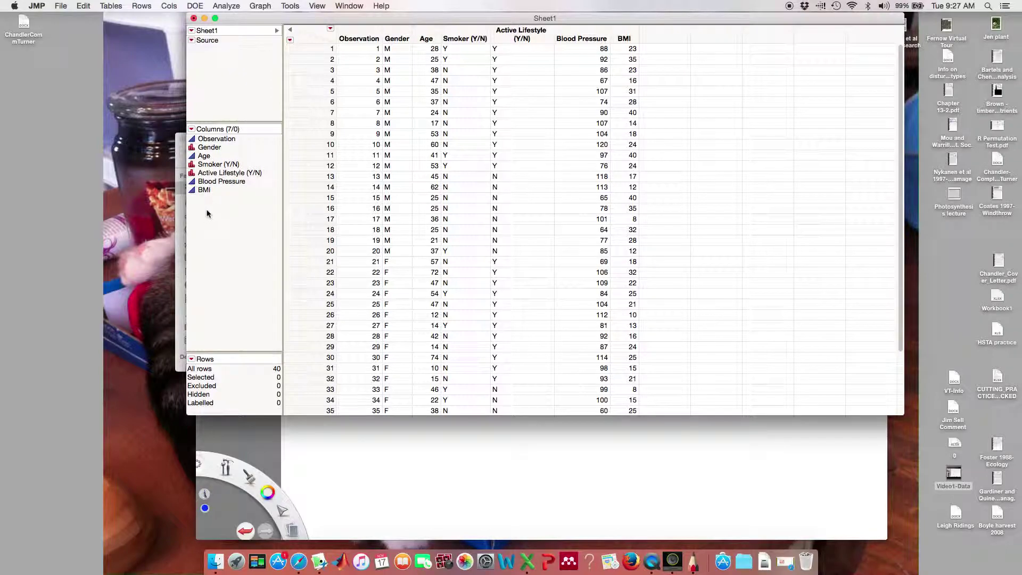
- Check the modeling types offered for the Observation and Gender columns
{"action": "left_click", "coordinate": [193, 139]}
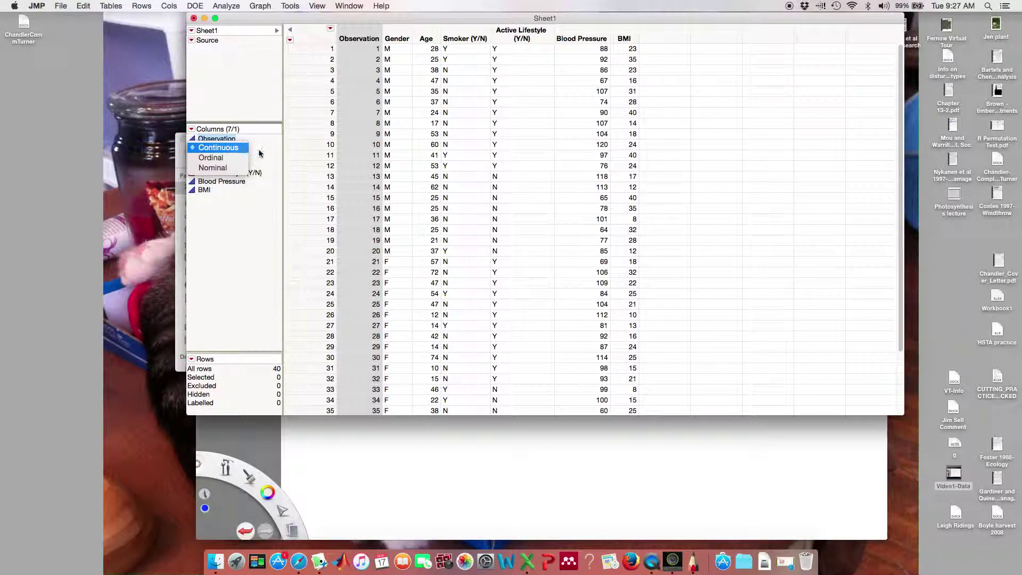
{"action": "left_click", "coordinate": [233, 231]}
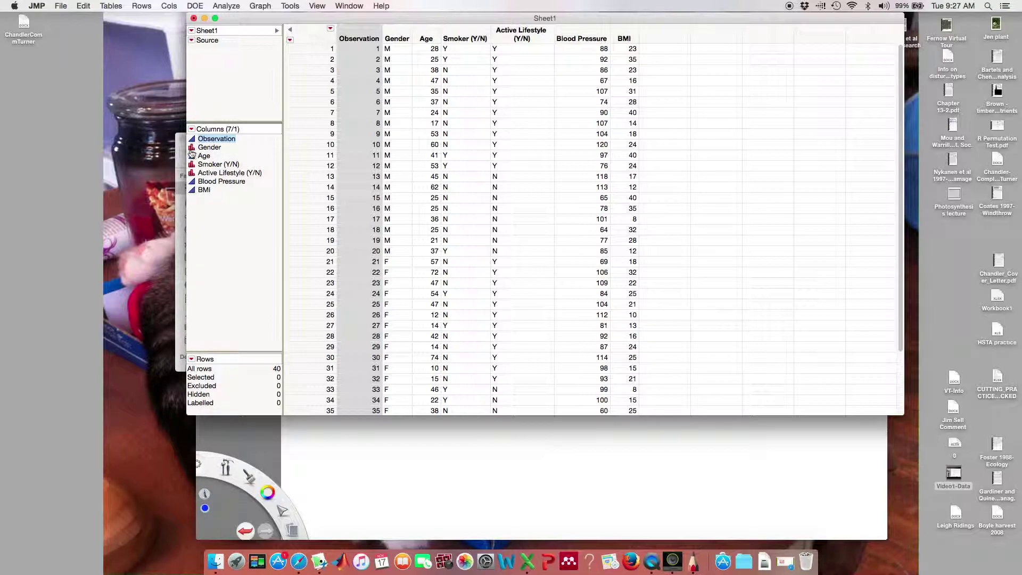
{"action": "left_click", "coordinate": [192, 148]}
{"action": "left_click", "coordinate": [246, 226]}
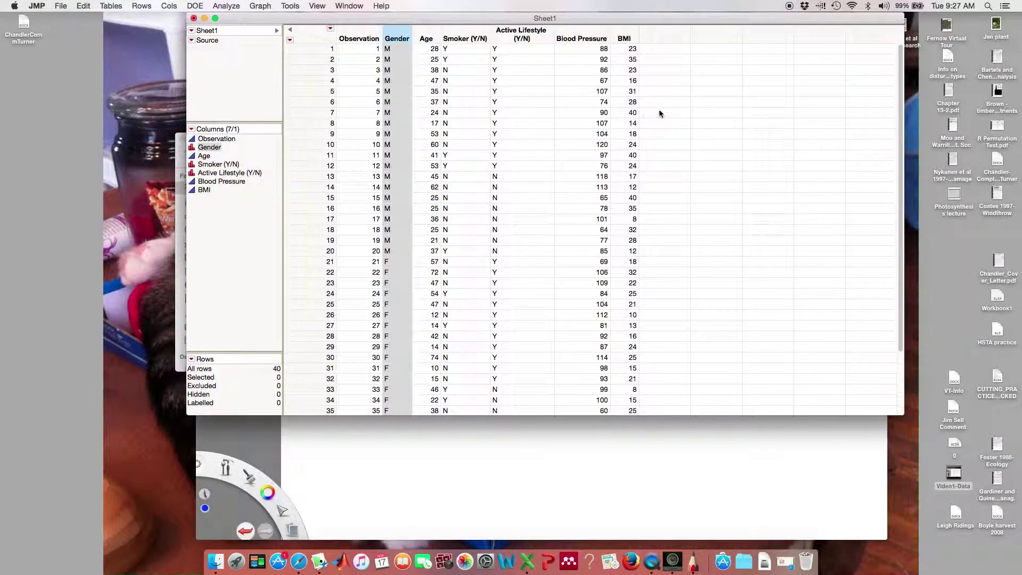
- Highlight the Observation and Gender columns in turn, and review the modeling type options for Gender
{"action": "left_click", "coordinate": [354, 36]}
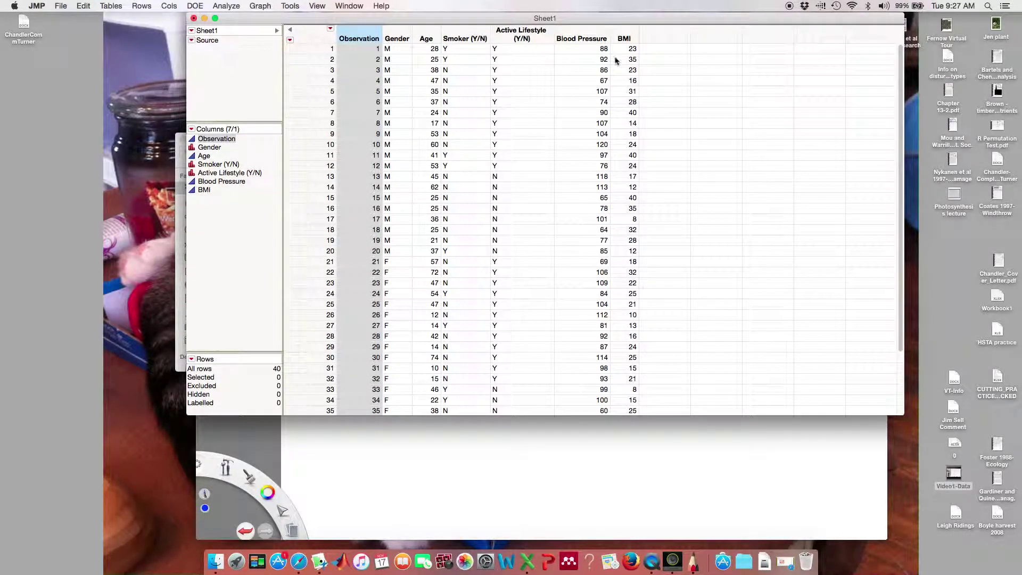
{"action": "left_click", "coordinate": [406, 31]}
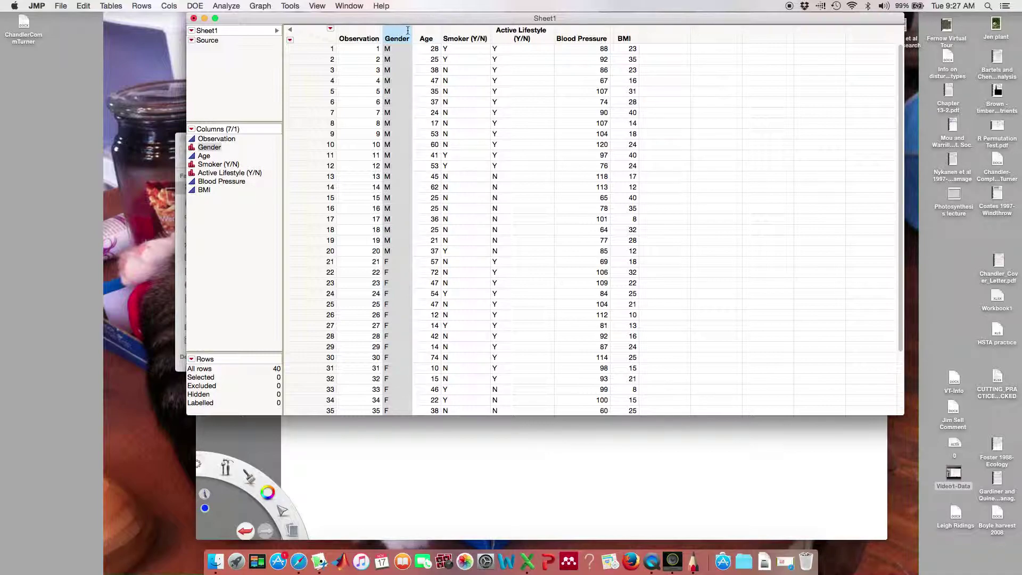
{"action": "left_click", "coordinate": [192, 149]}
{"action": "left_click", "coordinate": [193, 152]}
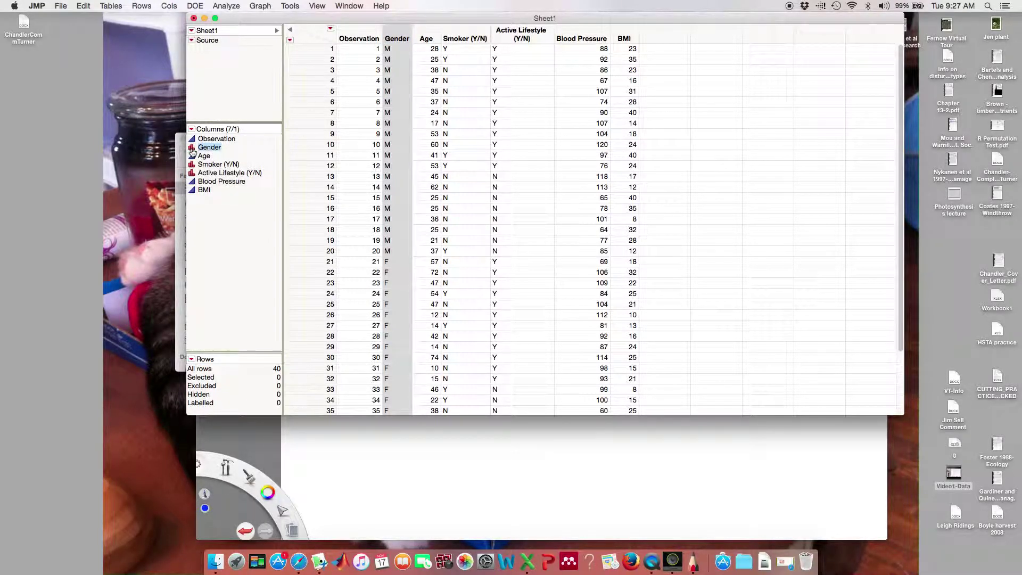
{"action": "left_click", "coordinate": [193, 152]}
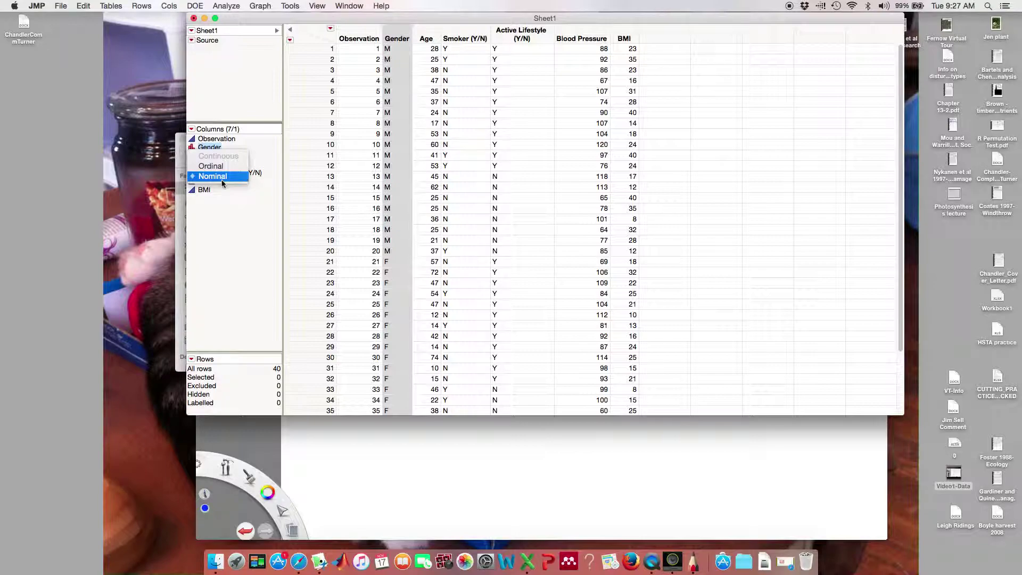
{"action": "left_click", "coordinate": [524, 98]}
- Highlight the Age column and check its modeling type
{"action": "left_click", "coordinate": [428, 39]}
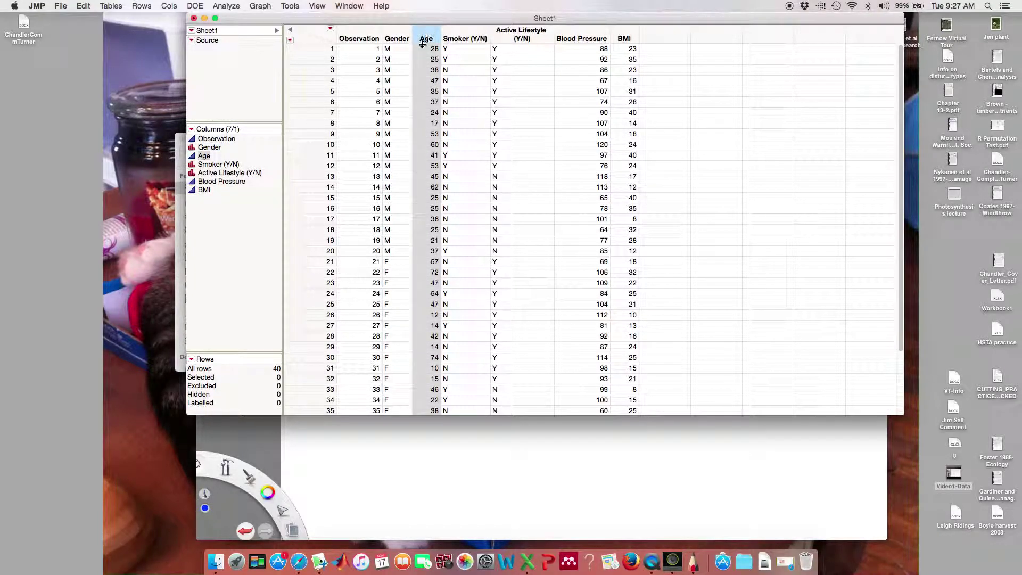
{"action": "left_click", "coordinate": [193, 155]}
{"action": "left_click", "coordinate": [260, 222]}
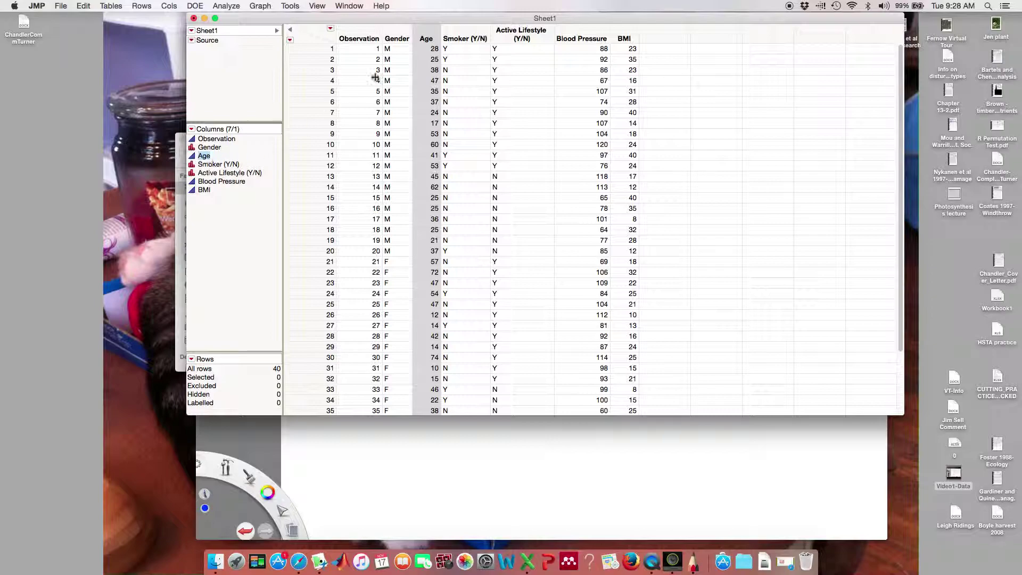
- Highlight the Smoker (Y/N) column, and check the Active Lifestyle (Y/N) modeling type, keeping it Nominal
{"action": "left_click", "coordinate": [462, 37]}
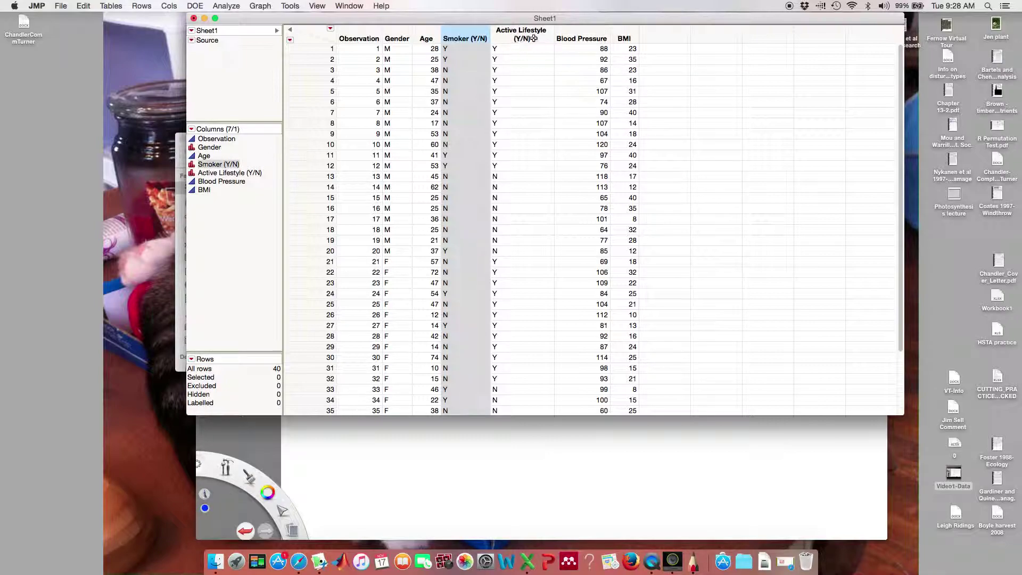
{"action": "left_click", "coordinate": [192, 173]}
{"action": "left_click", "coordinate": [192, 174]}
{"action": "left_click", "coordinate": [194, 174]}
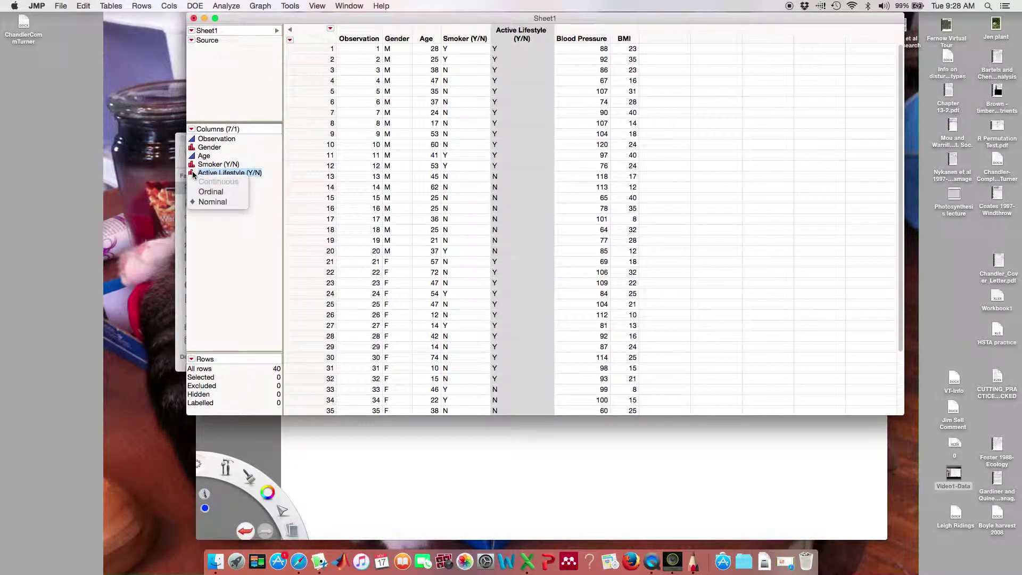
{"action": "left_click", "coordinate": [219, 202]}
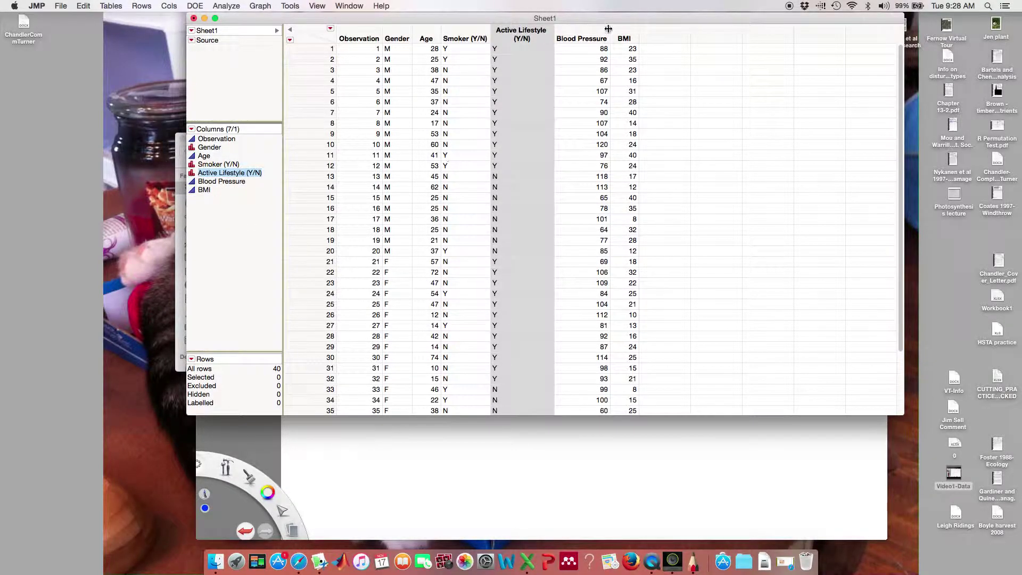
- Highlight the Blood Pressure and BMI columns, and check the data type and modeling type set for BMI
{"action": "left_click", "coordinate": [588, 33]}
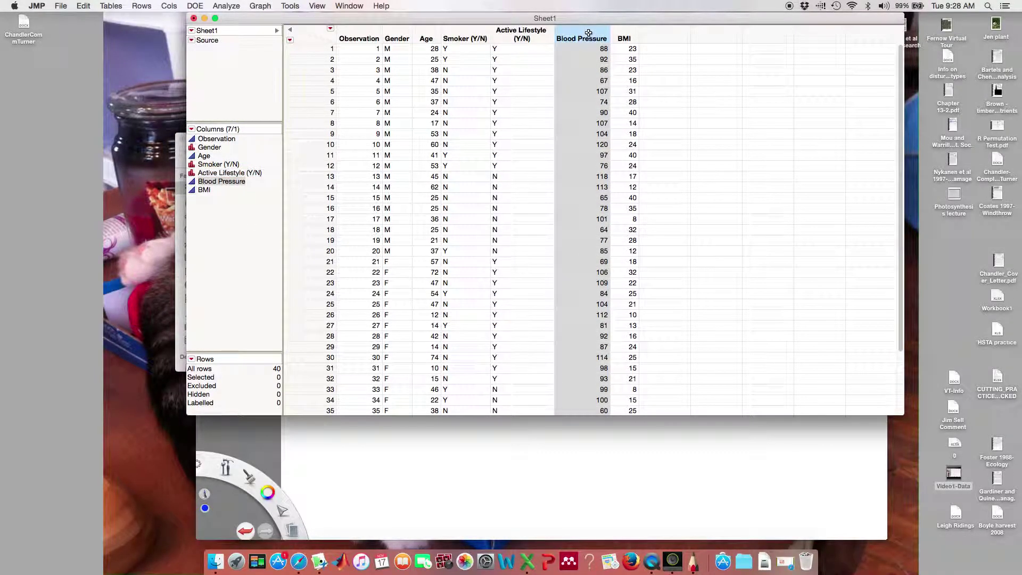
{"action": "left_click", "coordinate": [627, 32]}
{"action": "left_click", "coordinate": [593, 29]}
{"action": "double_click", "coordinate": [628, 33]}
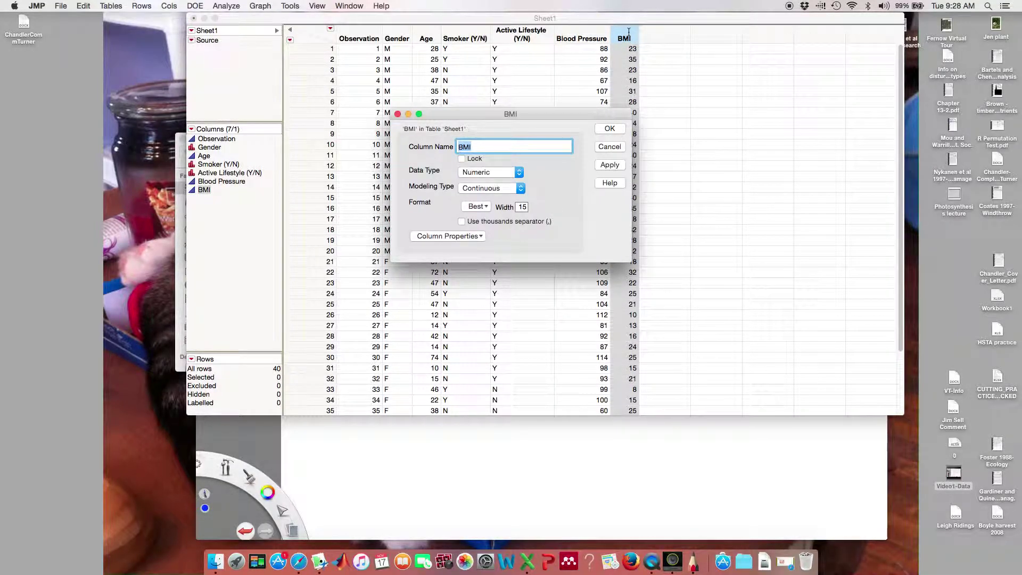
{"action": "left_click", "coordinate": [620, 145]}
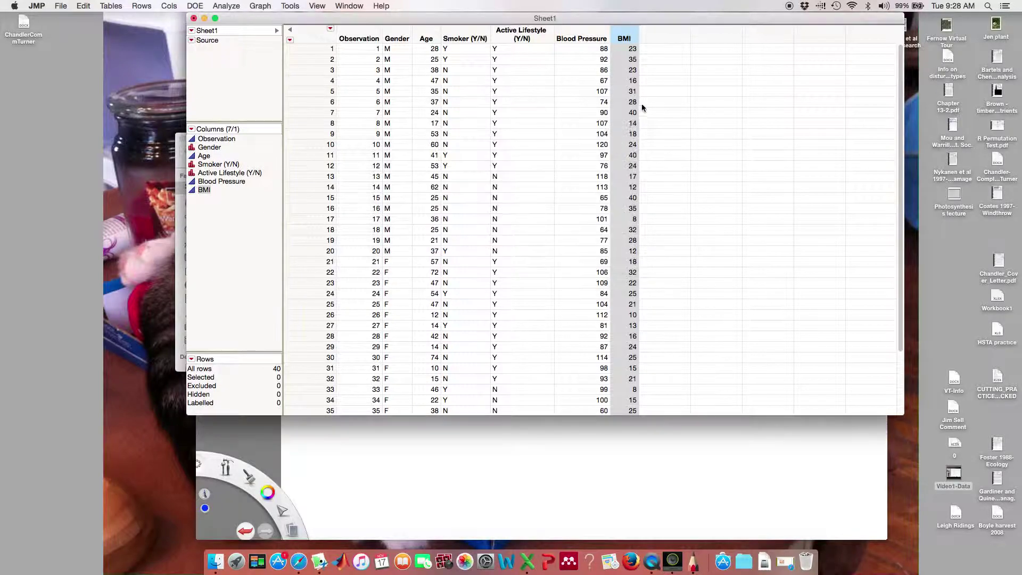
- Rename the BMI column as Body Mass Index, keeping its data type Numeric and its modeling type Continuous
{"action": "double_click", "coordinate": [628, 34]}
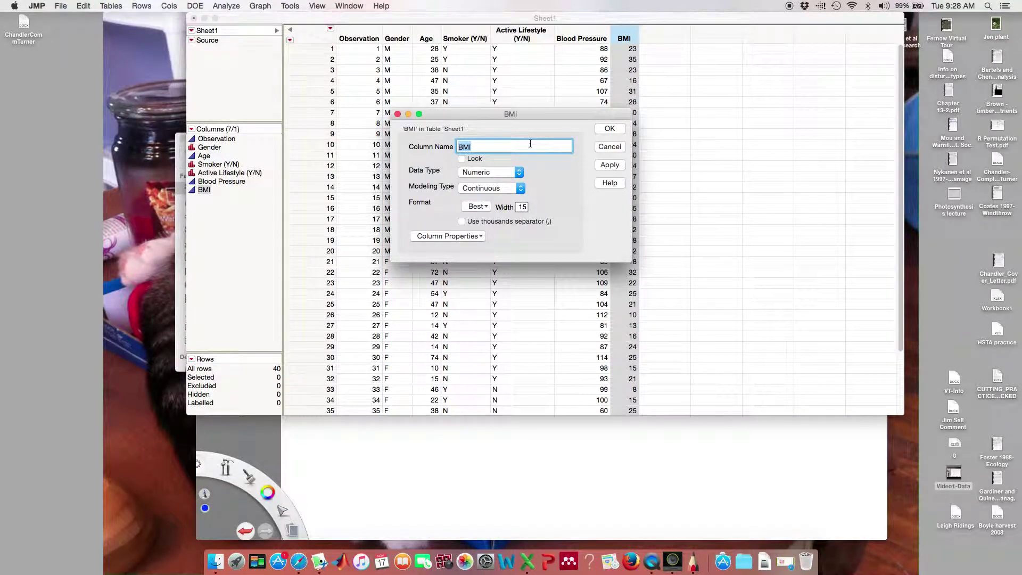
{"action": "type", "text": "Body Mass Index"}
{"action": "left_click", "coordinate": [520, 173]}
{"action": "left_click", "coordinate": [542, 176]}
{"action": "left_click", "coordinate": [521, 190]}
{"action": "left_click", "coordinate": [563, 193]}
{"action": "left_click_drag", "start_coordinate": [492, 114], "coordinate": [448, 69]}
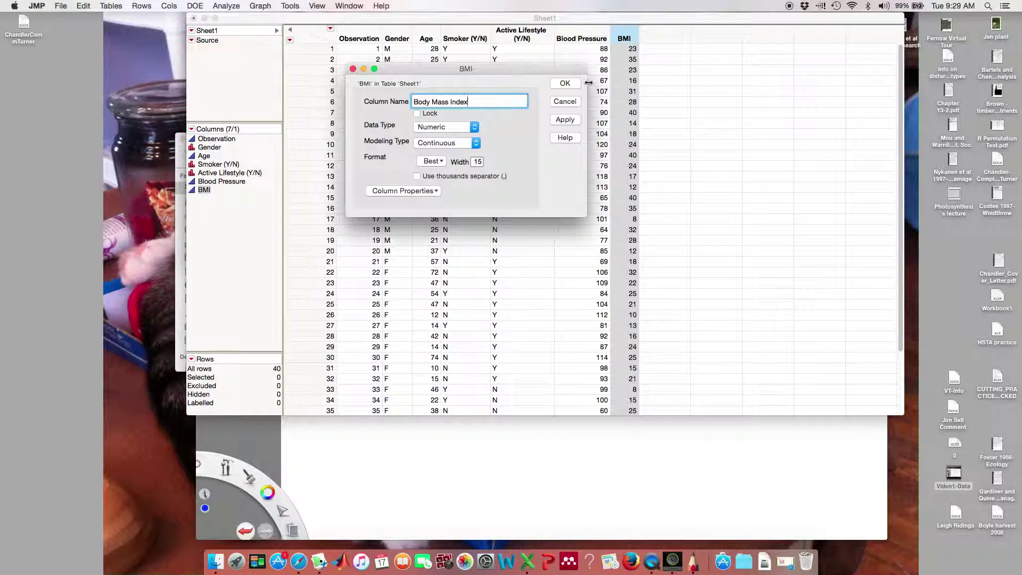
{"action": "left_click", "coordinate": [565, 121]}
{"action": "left_click", "coordinate": [565, 83]}
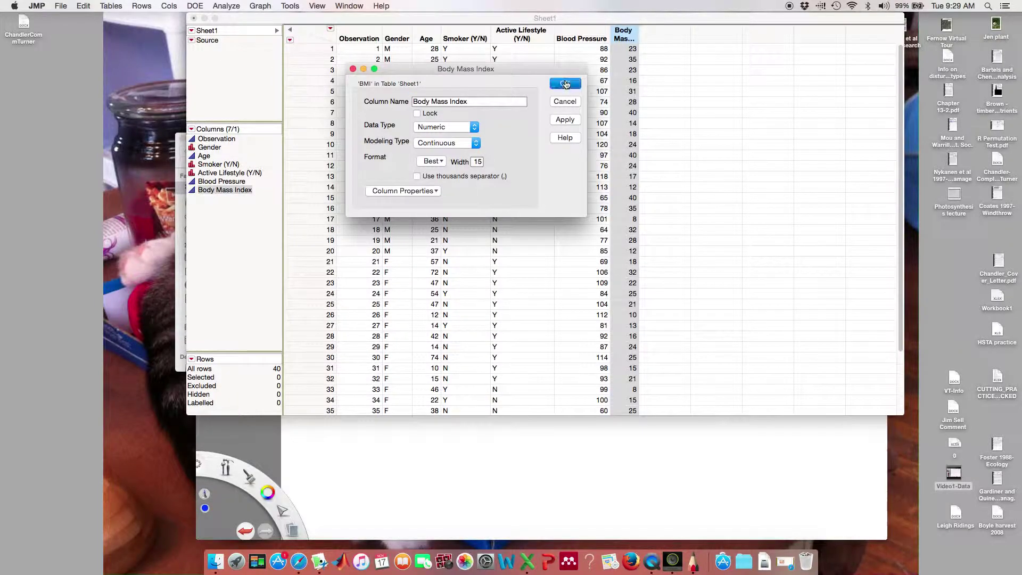
- Widen the Body Mass Index column to fit its header, and enlarge the data table window to show all 40 rows
{"action": "left_click_drag", "start_coordinate": [640, 35], "coordinate": [654, 35]}
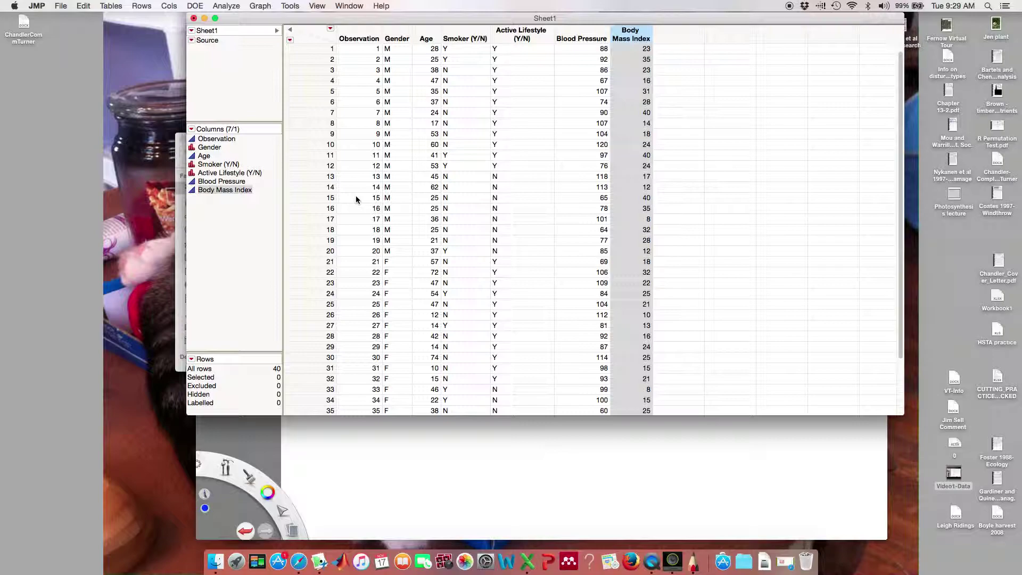
{"action": "mouse_move", "coordinate": [902, 105]}
{"action": "left_mouse_down"}
{"action": "mouse_move", "coordinate": [903, 119]}
{"action": "mouse_move", "coordinate": [903, 88]}
{"action": "left_mouse_up"}
{"action": "left_click_drag", "start_coordinate": [901, 91], "coordinate": [900, 106]}
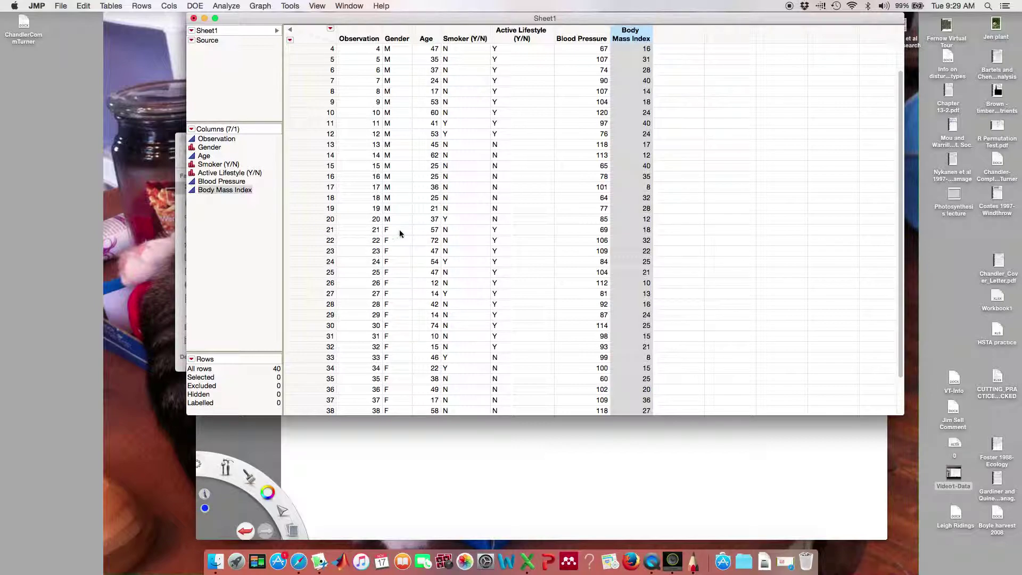
{"action": "left_click_drag", "start_coordinate": [904, 414], "coordinate": [942, 497]}
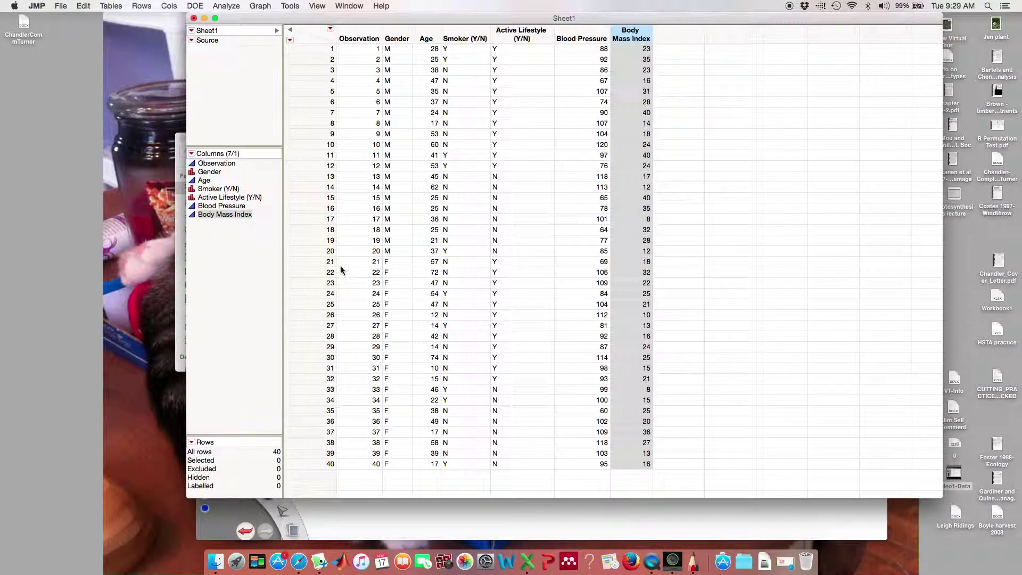
- Hide and exclude rows 21 to 40, which hold the female observations
{"action": "left_click_drag", "start_coordinate": [330, 262], "coordinate": [327, 464]}
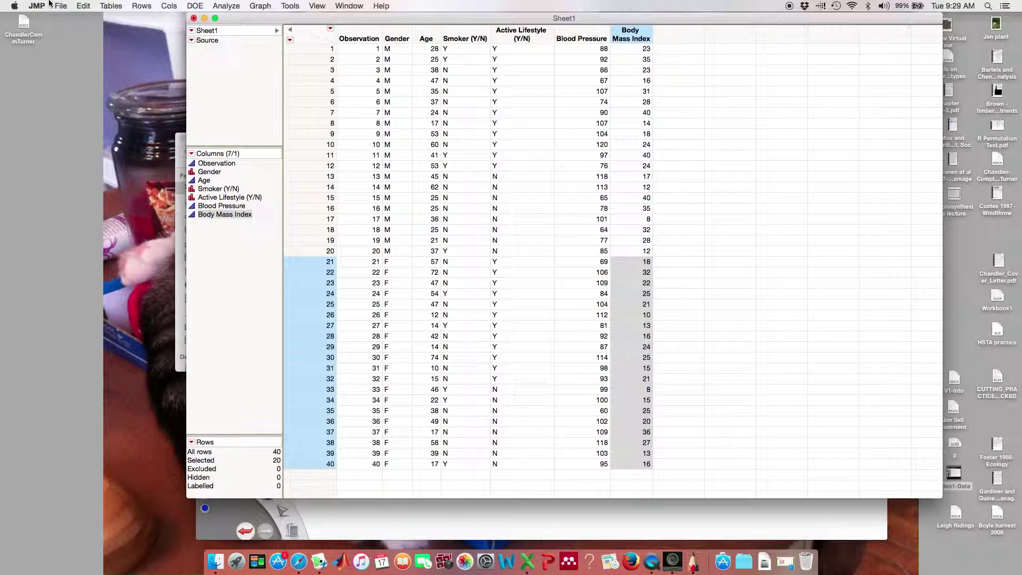
{"action": "left_click", "coordinate": [168, 5]}
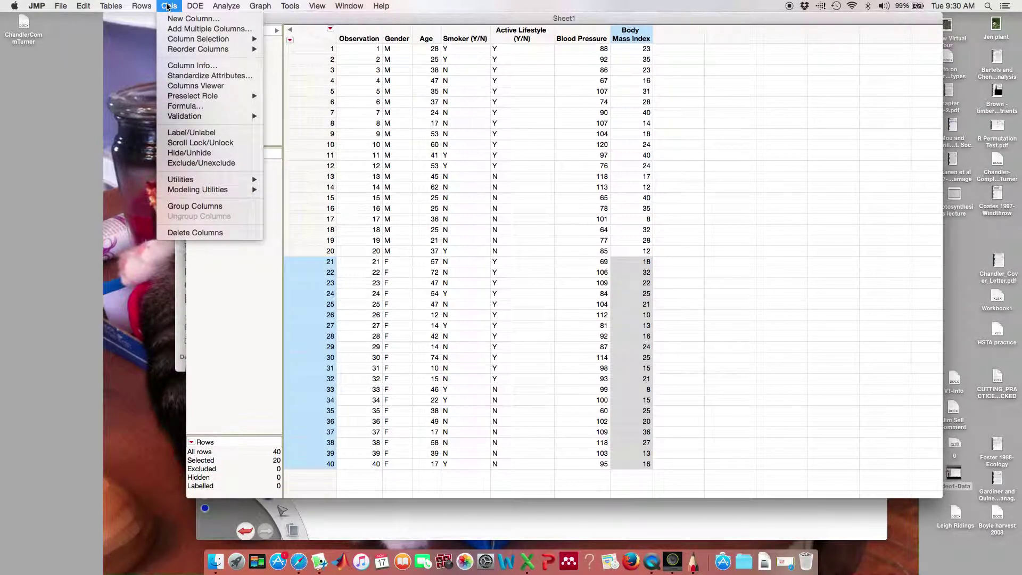
{"action": "mouse_move", "coordinate": [153, 6]}
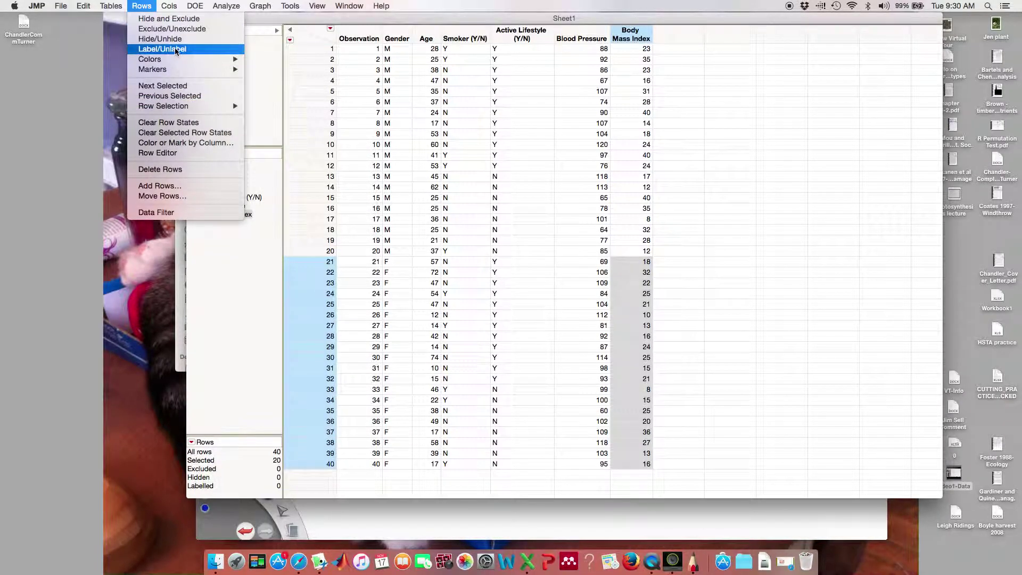
{"action": "left_click", "coordinate": [180, 23]}
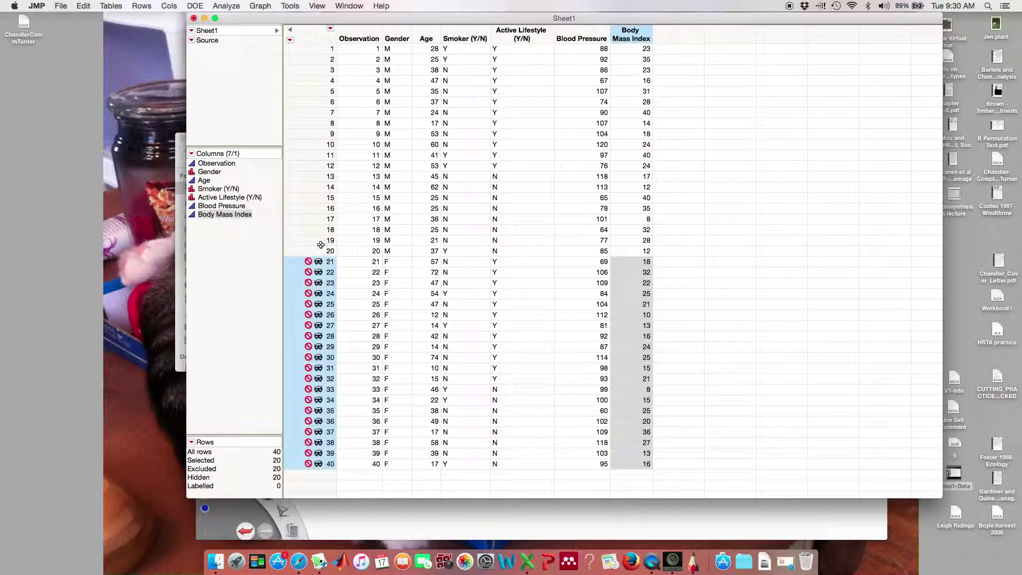
- Undo the last change, and remove the hidden and excluded state from rows 21 to 40
{"action": "left_click", "coordinate": [84, 6]}
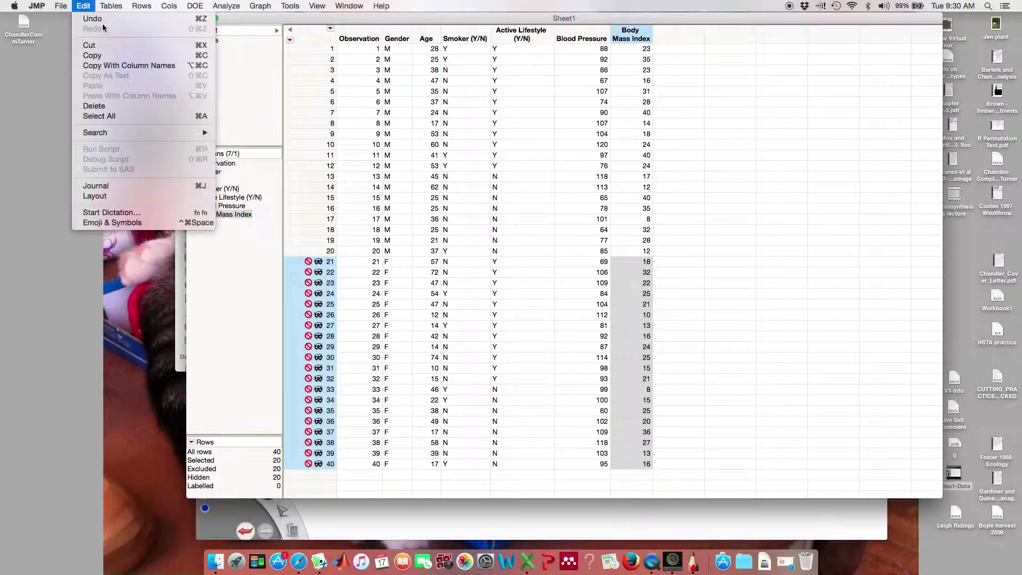
{"action": "left_click", "coordinate": [102, 18]}
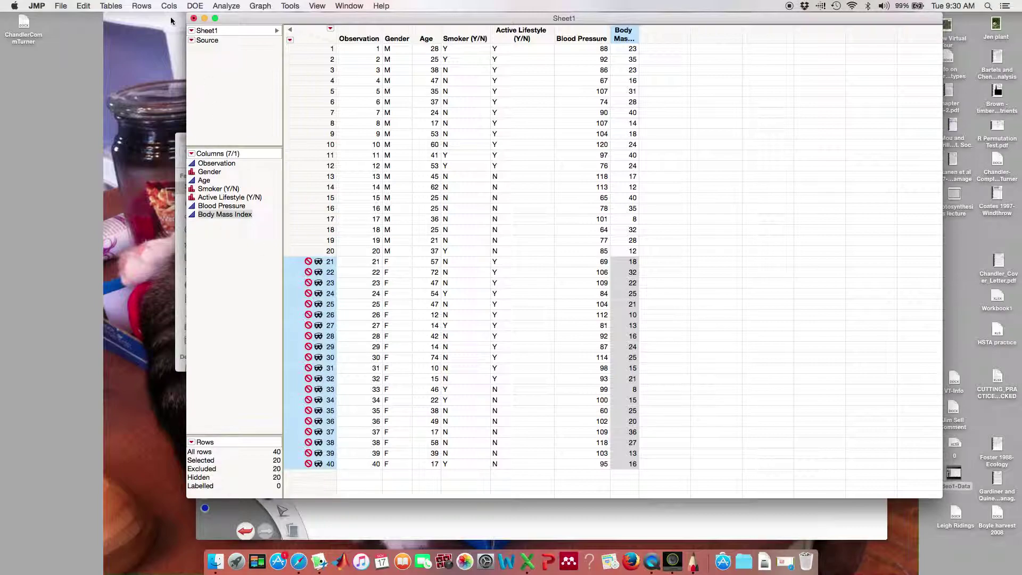
{"action": "left_click", "coordinate": [142, 6]}
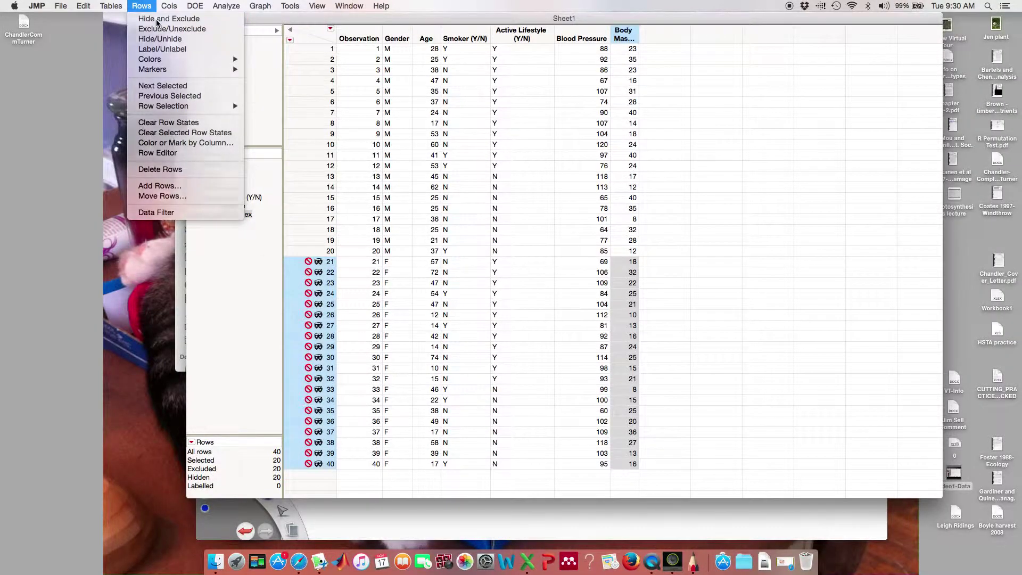
{"action": "left_click", "coordinate": [156, 20]}
{"action": "left_click", "coordinate": [468, 325]}
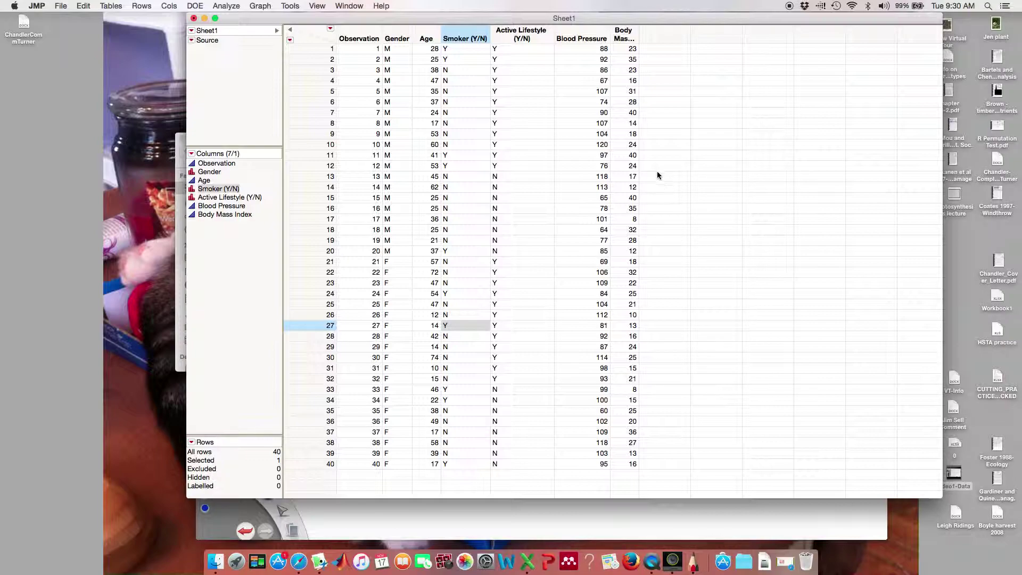
{"action": "left_click", "coordinate": [513, 123]}
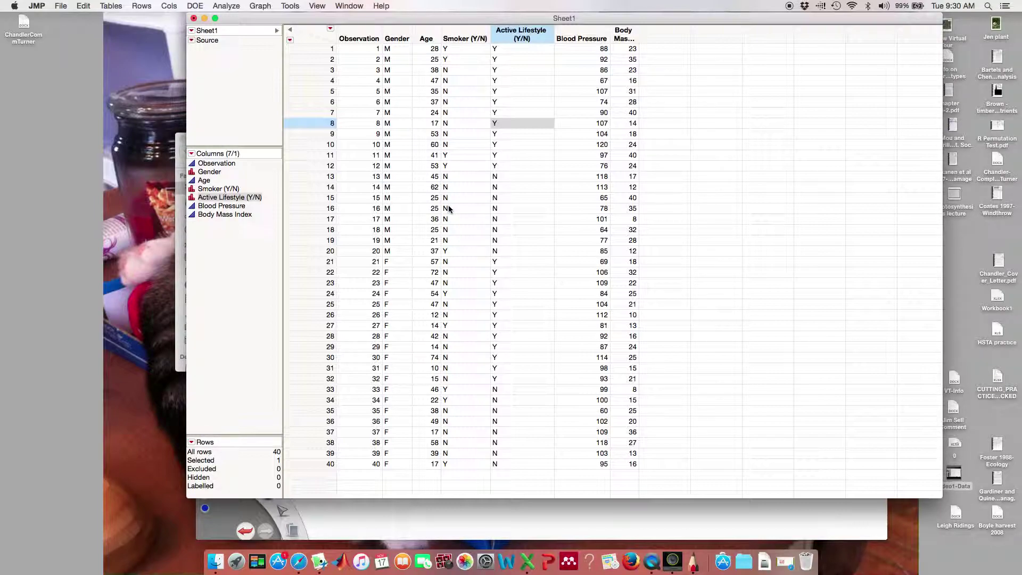
{"action": "left_click", "coordinate": [605, 39]}
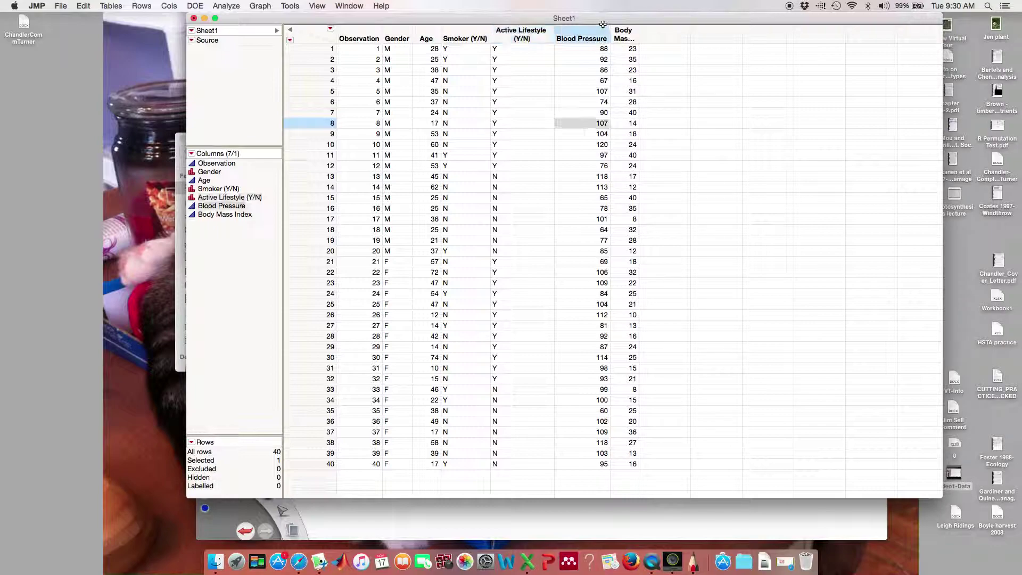
{"action": "left_click", "coordinate": [226, 6]}
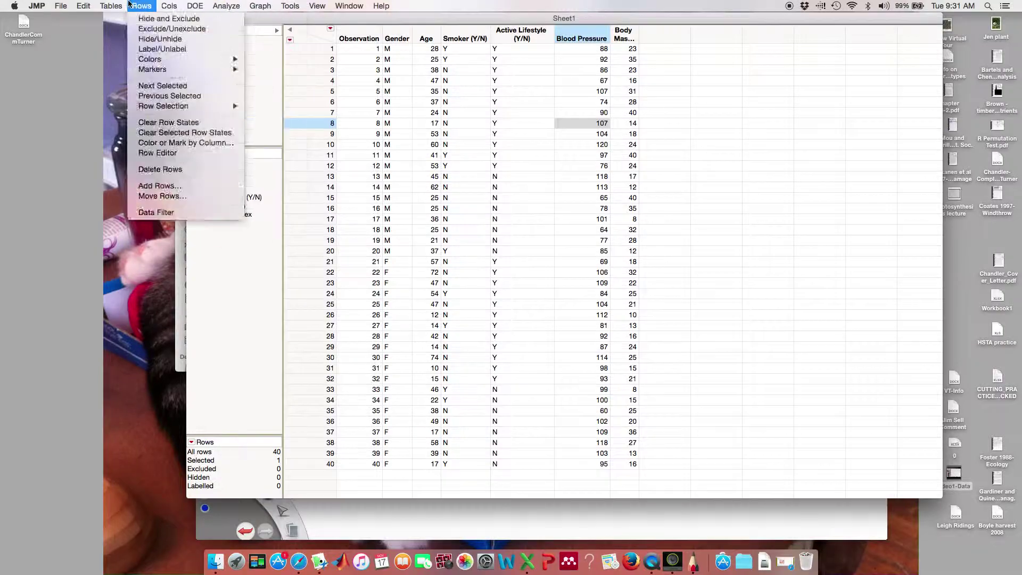
{"action": "mouse_move", "coordinate": [113, 7]}
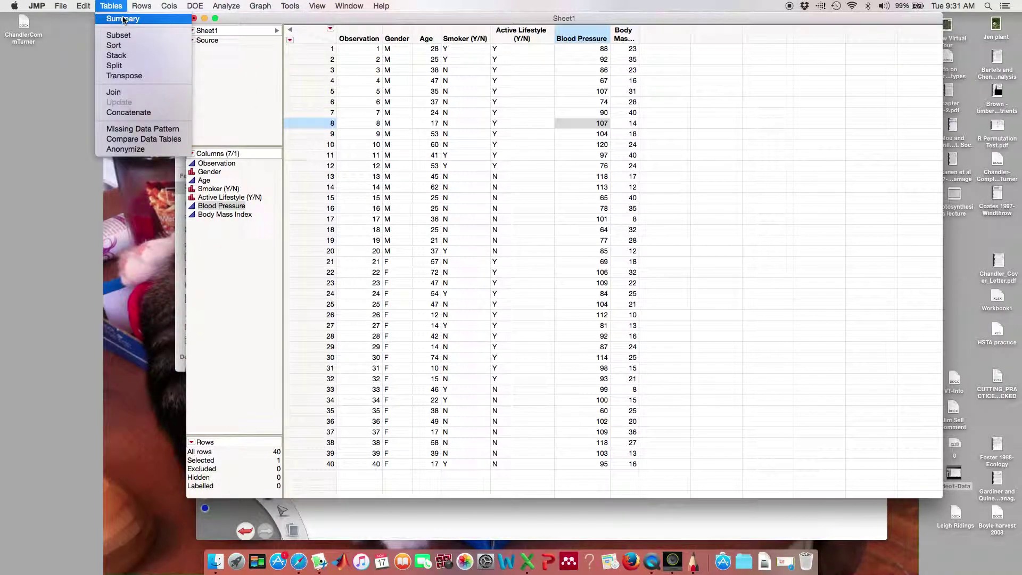
{"action": "left_click", "coordinate": [392, 20]}
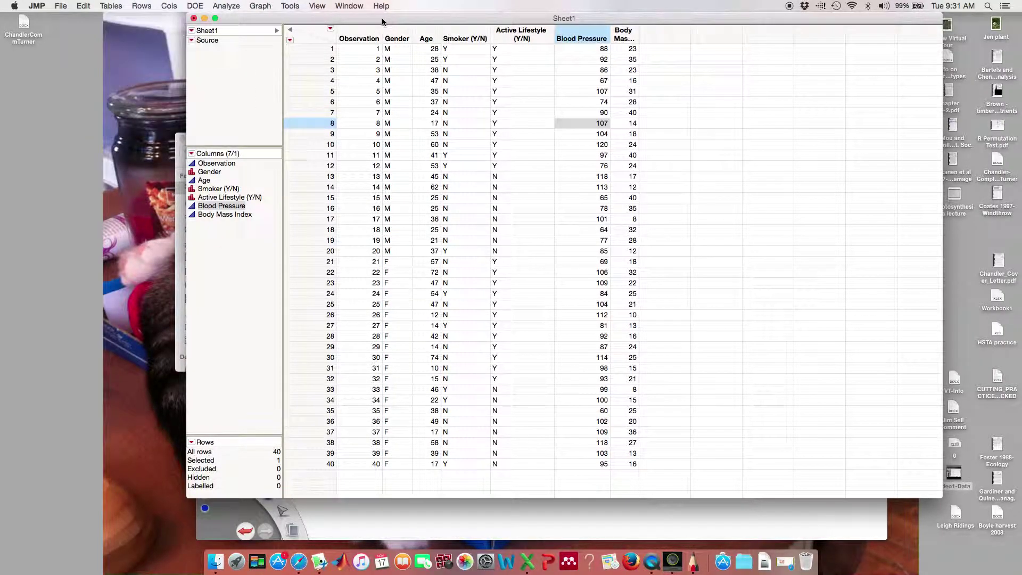
- Start a Summary of the data table and assign Gender as the grouping column
{"action": "left_click", "coordinate": [115, 6]}
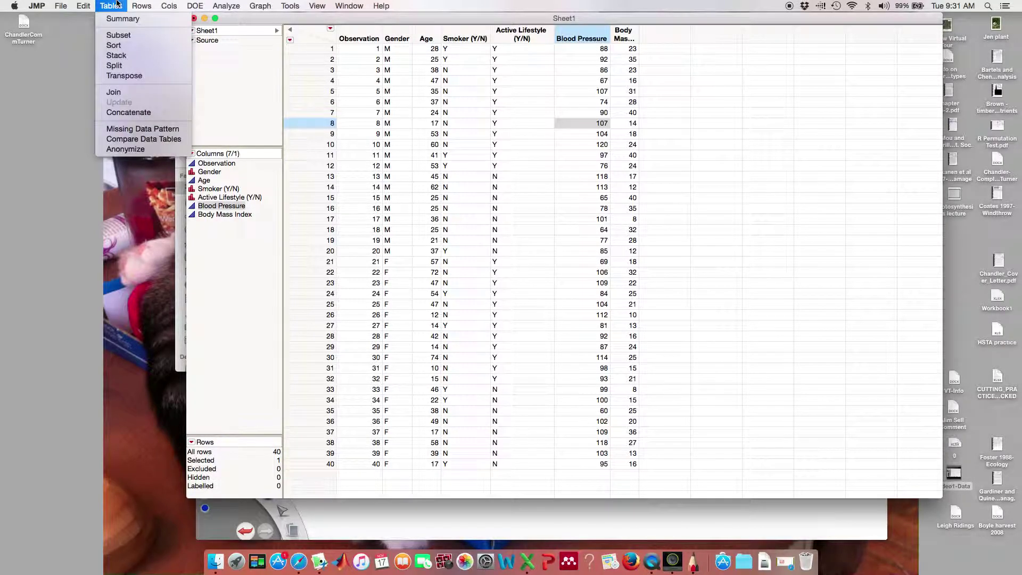
{"action": "left_click", "coordinate": [123, 18]}
{"action": "left_click_drag", "start_coordinate": [461, 89], "coordinate": [454, 5]}
{"action": "left_click_drag", "start_coordinate": [560, 22], "coordinate": [580, 17]}
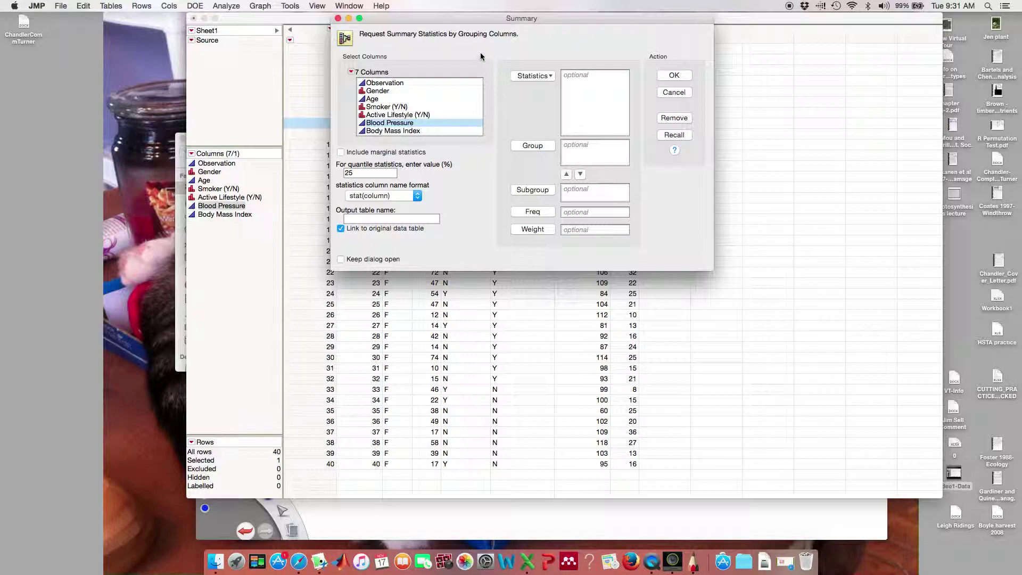
{"action": "left_click", "coordinate": [379, 91]}
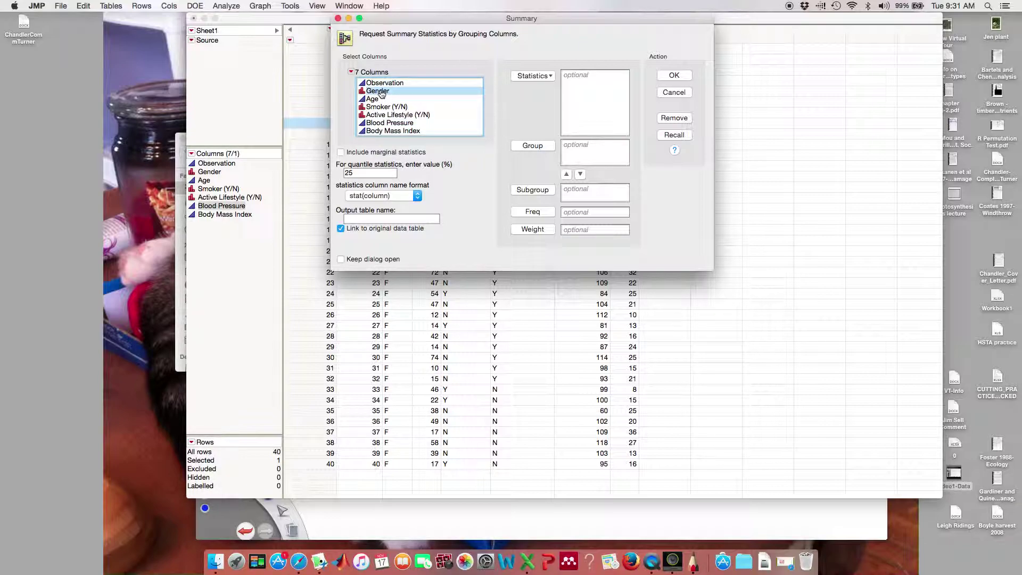
{"action": "left_click_drag", "start_coordinate": [381, 94], "coordinate": [563, 144]}
- Add the mean of Blood Pressure as the summary statistic and generate the summary table
{"action": "left_click", "coordinate": [552, 78]}
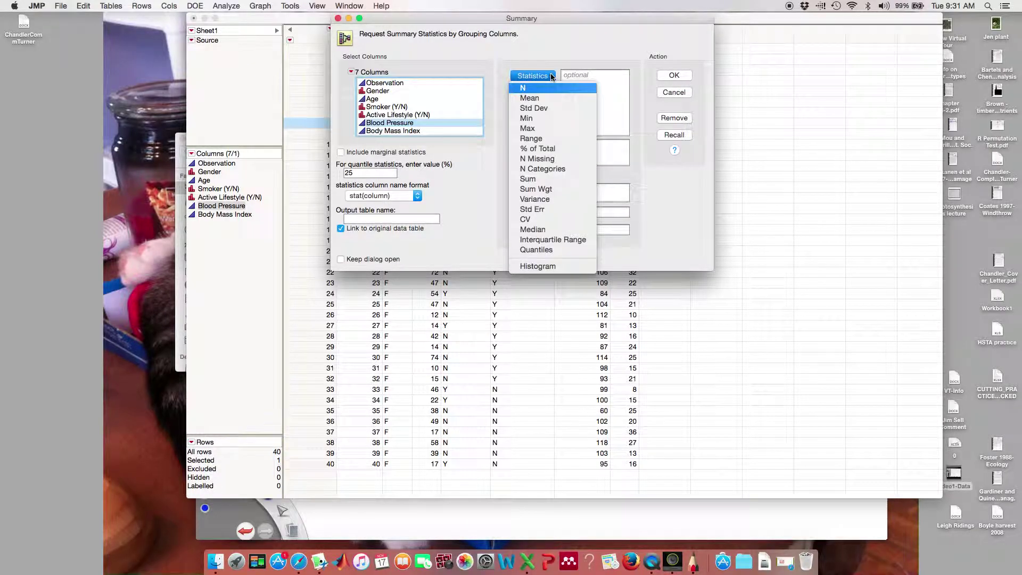
{"action": "left_click", "coordinate": [533, 98]}
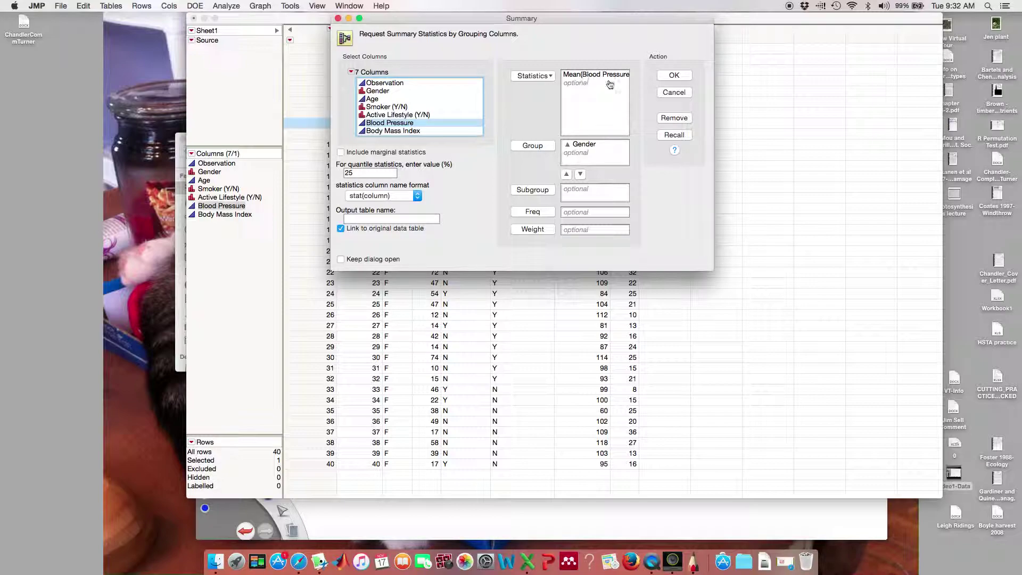
{"action": "left_click", "coordinate": [551, 75]}
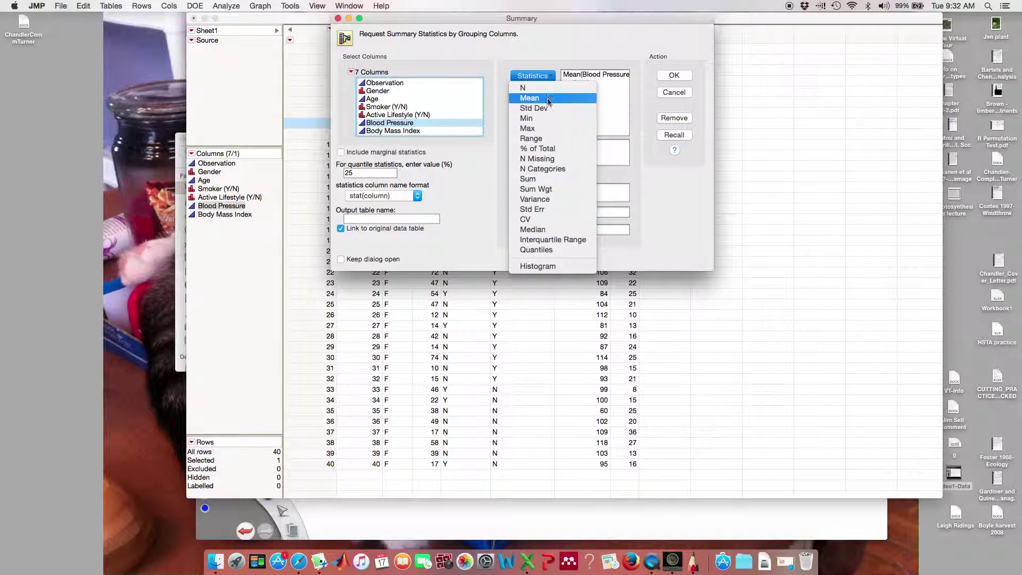
{"action": "left_click", "coordinate": [577, 58]}
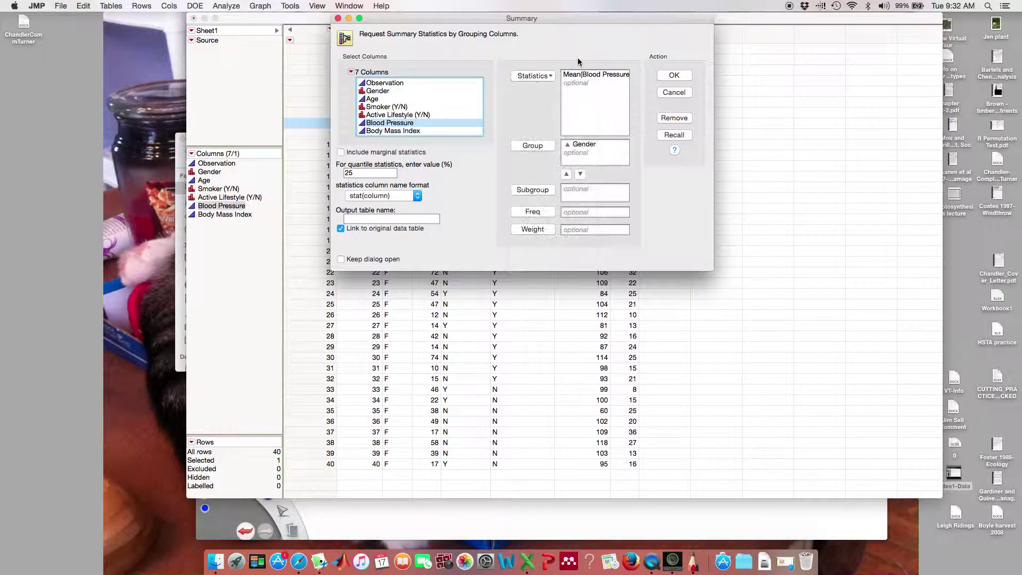
{"action": "left_click", "coordinate": [674, 76]}
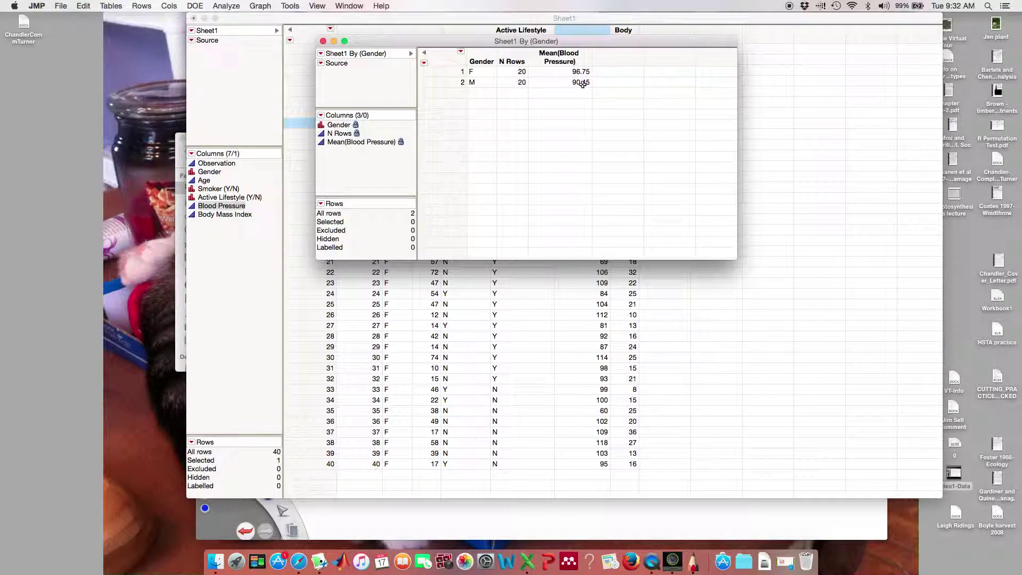
- Examine the mean blood pressure of each gender in the summary table, and close that table
{"action": "left_click_drag", "start_coordinate": [472, 40], "coordinate": [490, 41]}
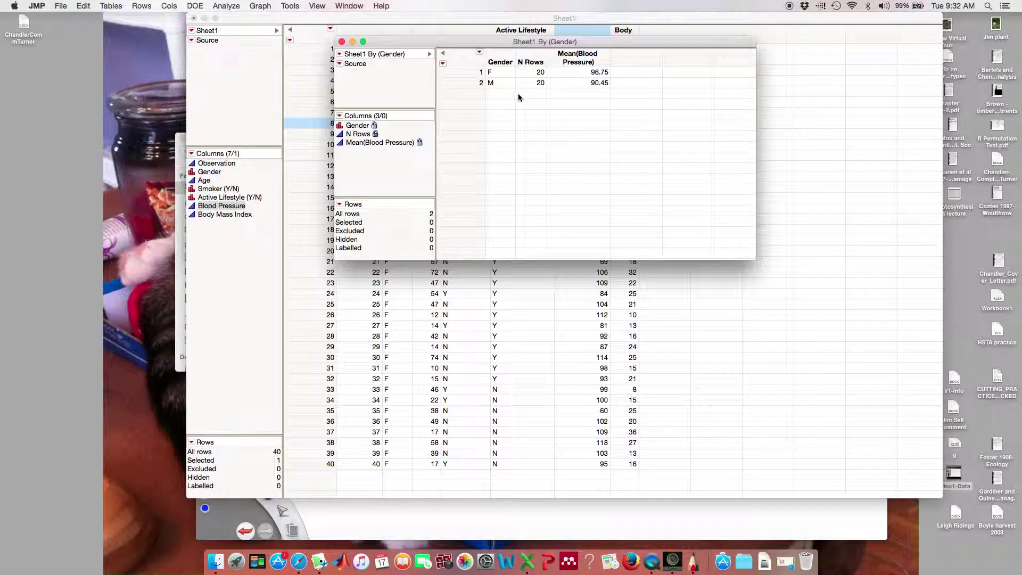
{"action": "left_click_drag", "start_coordinate": [595, 45], "coordinate": [660, 17]}
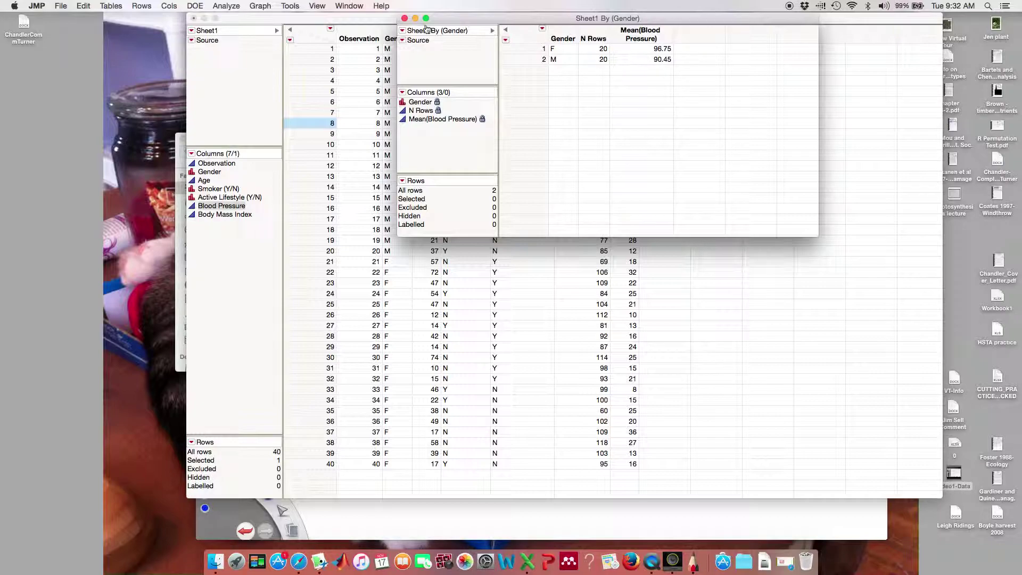
{"action": "left_click", "coordinate": [405, 19]}
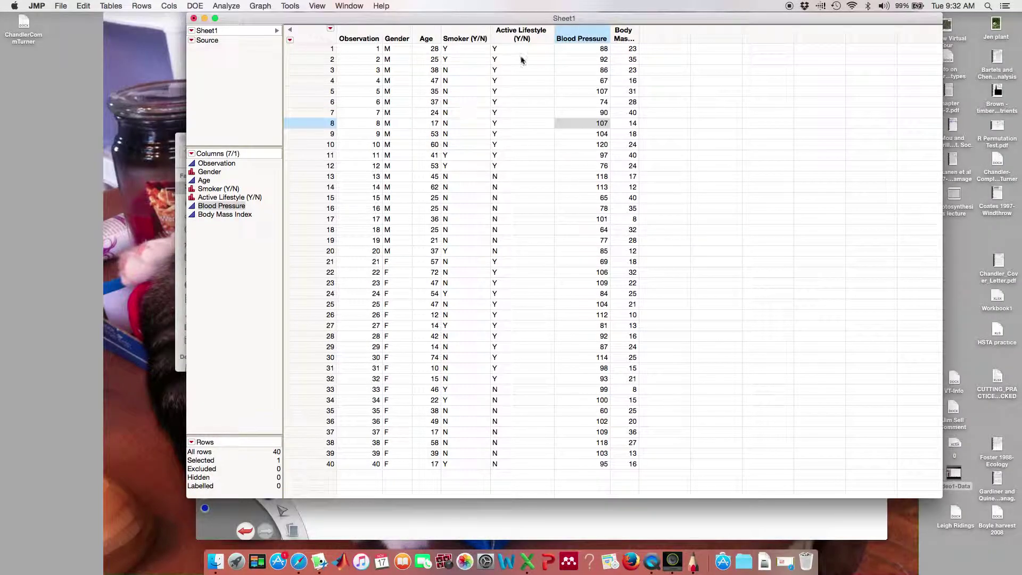
- Set up a Fit Y by X analysis with Gender as the X factor and Blood Pressure as the Y response, and close it without running
{"action": "left_click", "coordinate": [226, 6]}
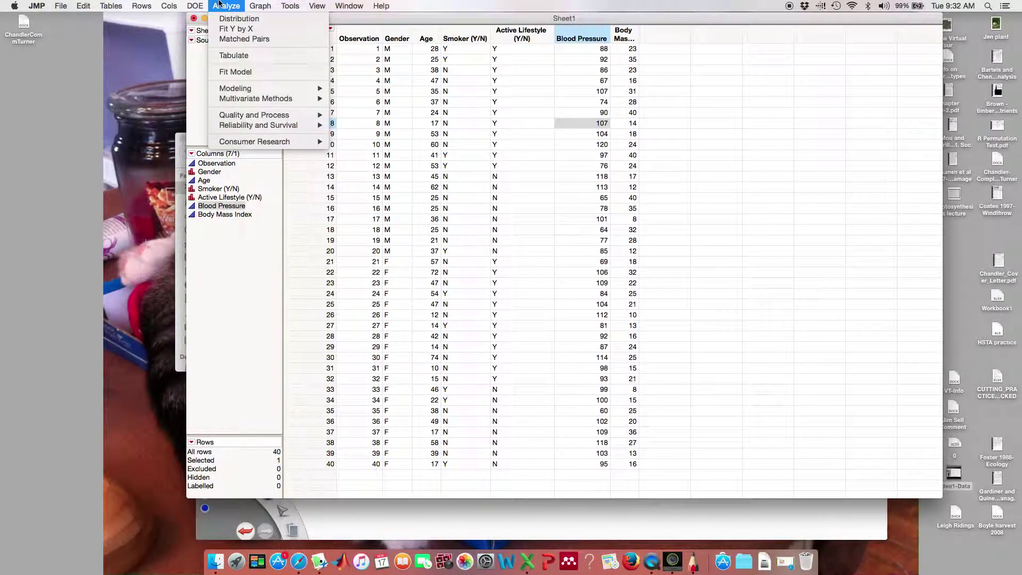
{"action": "left_click", "coordinate": [238, 29]}
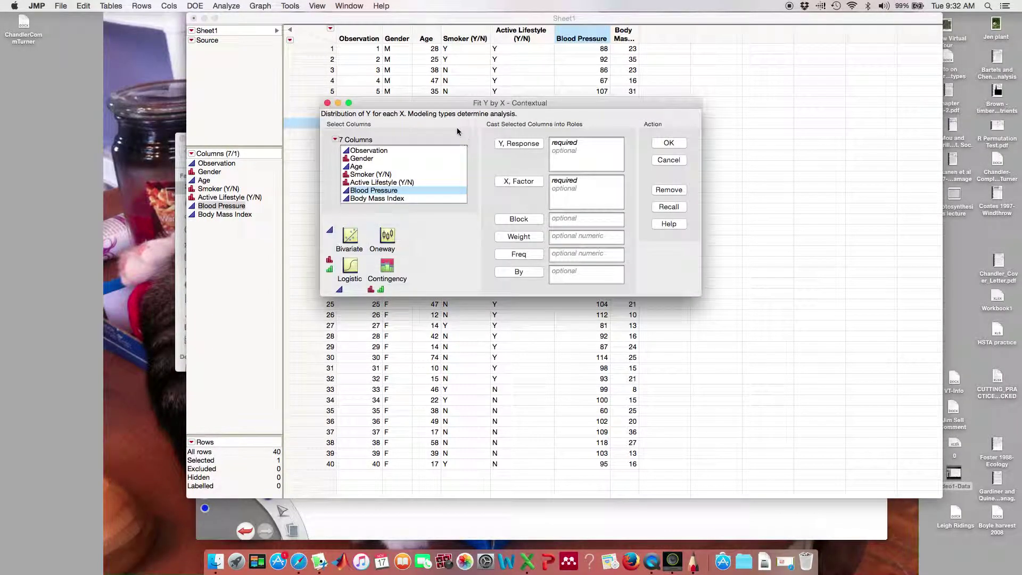
{"action": "left_click_drag", "start_coordinate": [438, 104], "coordinate": [438, 48]}
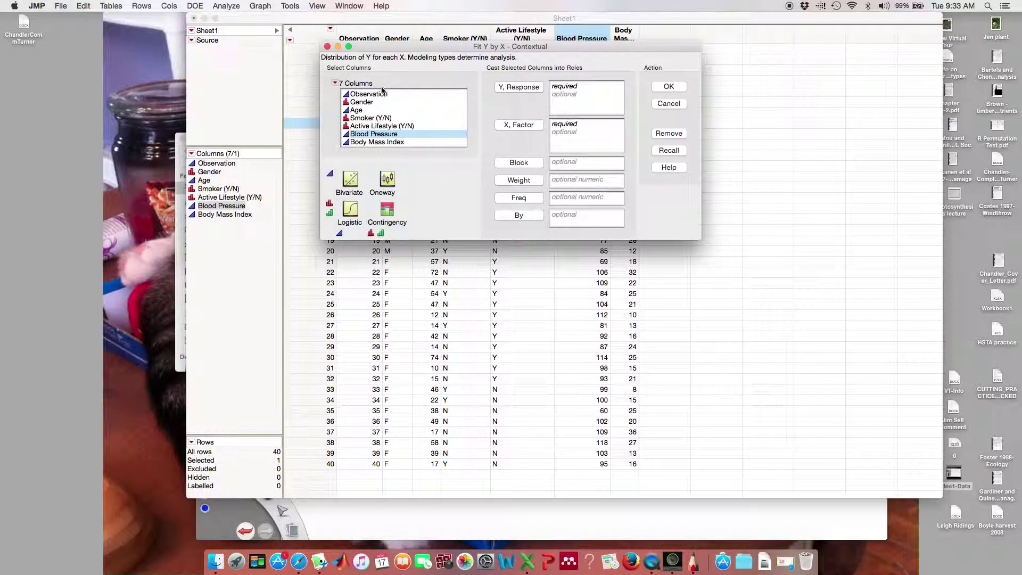
{"action": "left_click", "coordinate": [368, 103]}
{"action": "left_click_drag", "start_coordinate": [369, 103], "coordinate": [578, 138]}
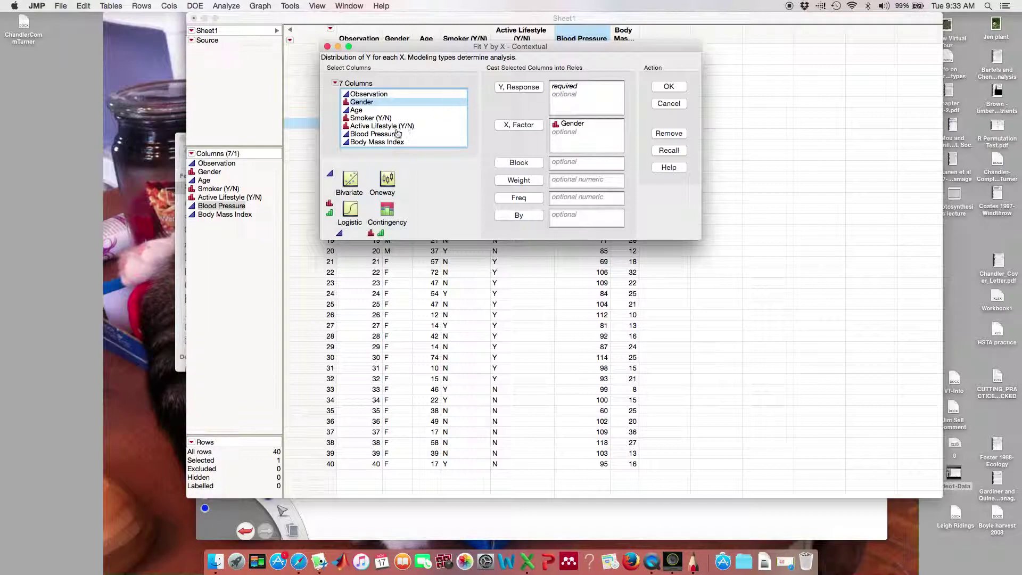
{"action": "left_click_drag", "start_coordinate": [389, 137], "coordinate": [597, 94]}
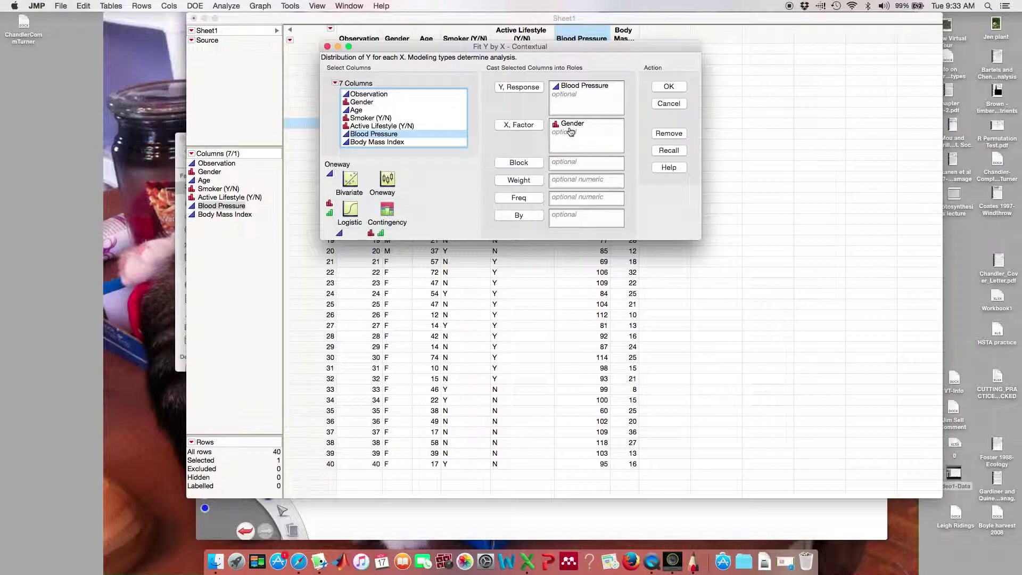
{"action": "left_click_drag", "start_coordinate": [424, 49], "coordinate": [456, 20]}
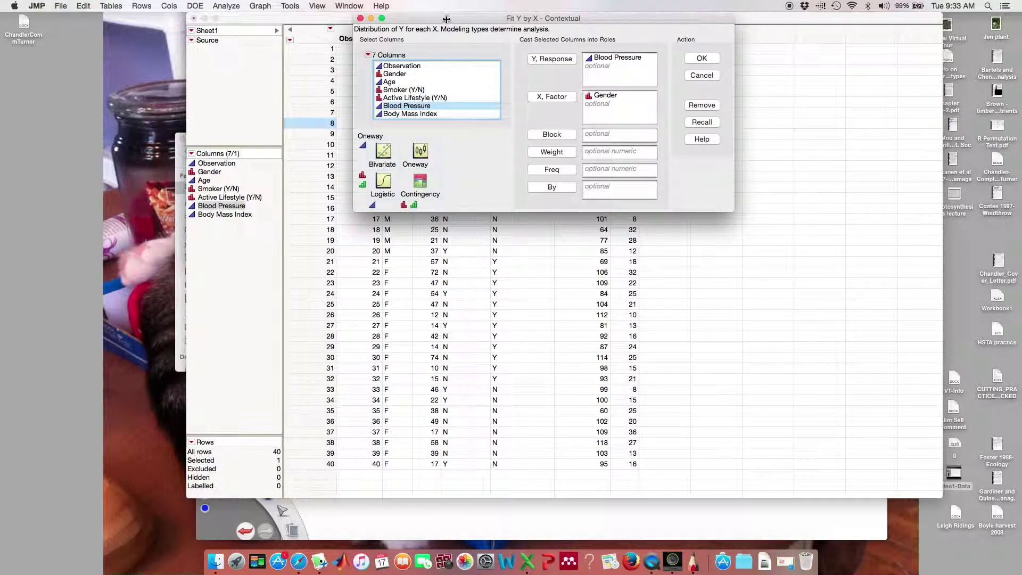
{"action": "left_click_drag", "start_coordinate": [449, 20], "coordinate": [452, 32]}
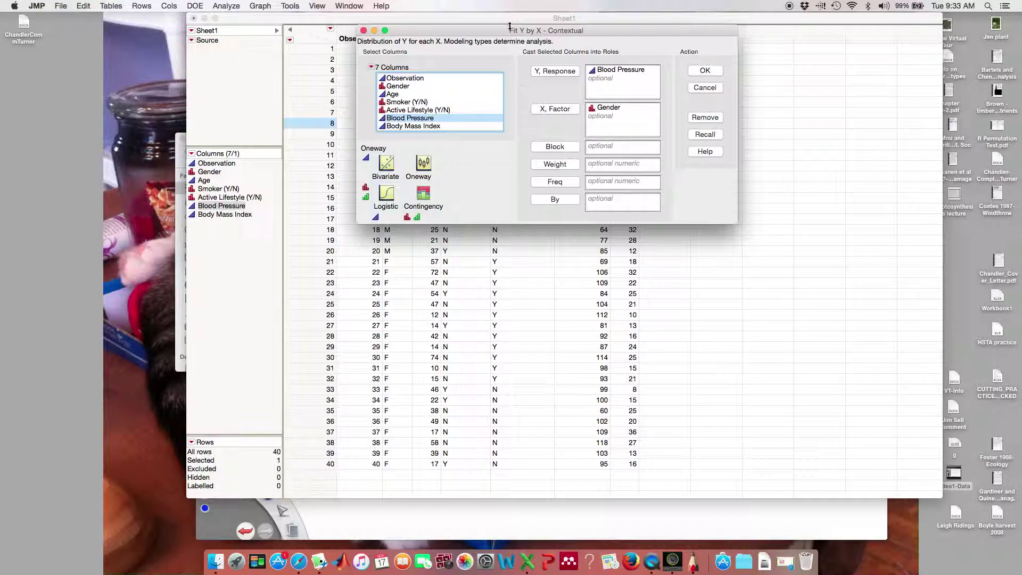
{"action": "left_click", "coordinate": [363, 31]}
- Specify a Fit Model with Gender as the model effect and Blood Pressure as the Y variable, and close the dialog without running it
{"action": "left_click", "coordinate": [238, 6]}
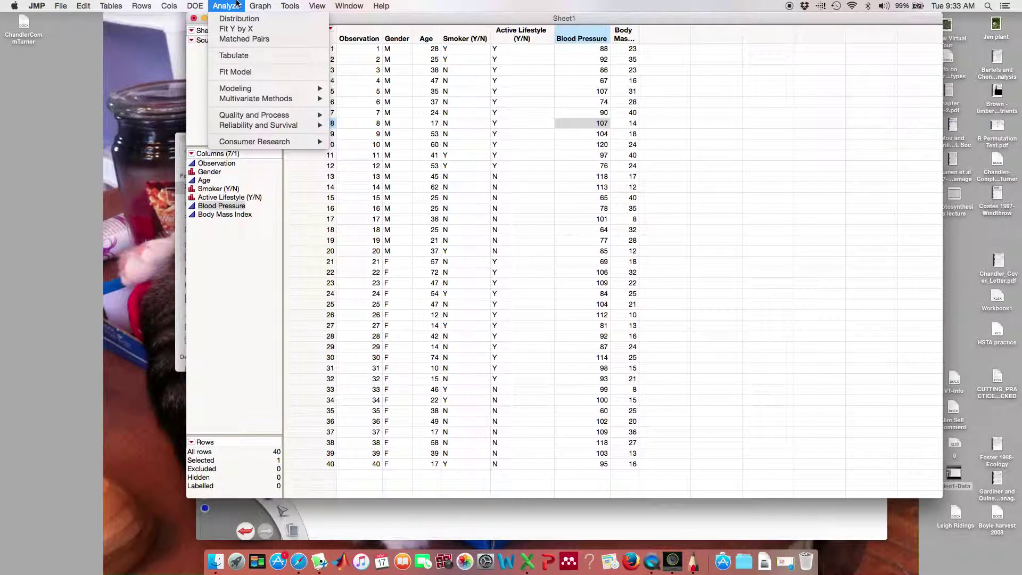
{"action": "left_click", "coordinate": [243, 73]}
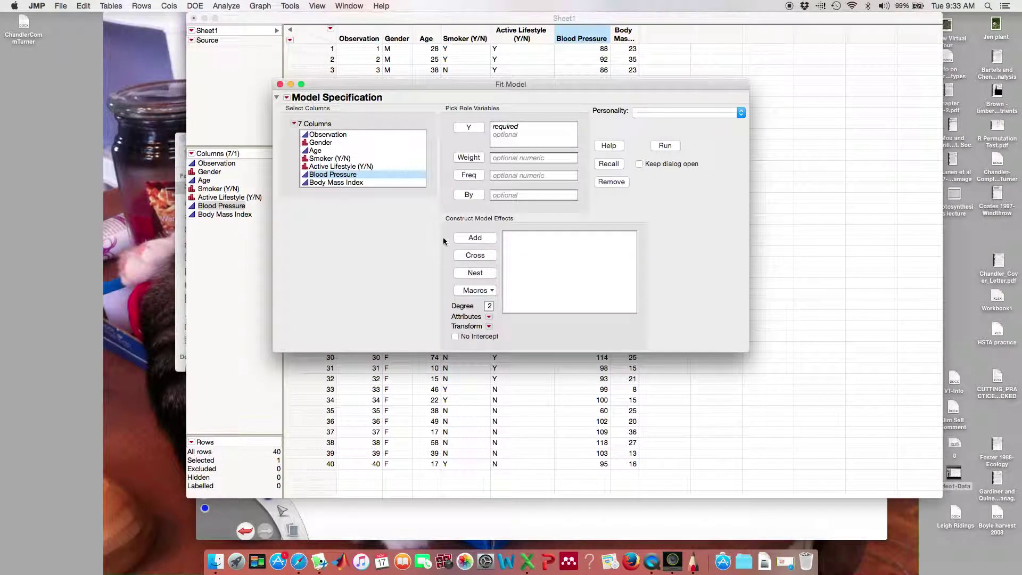
{"action": "left_click_drag", "start_coordinate": [488, 80], "coordinate": [487, 22]}
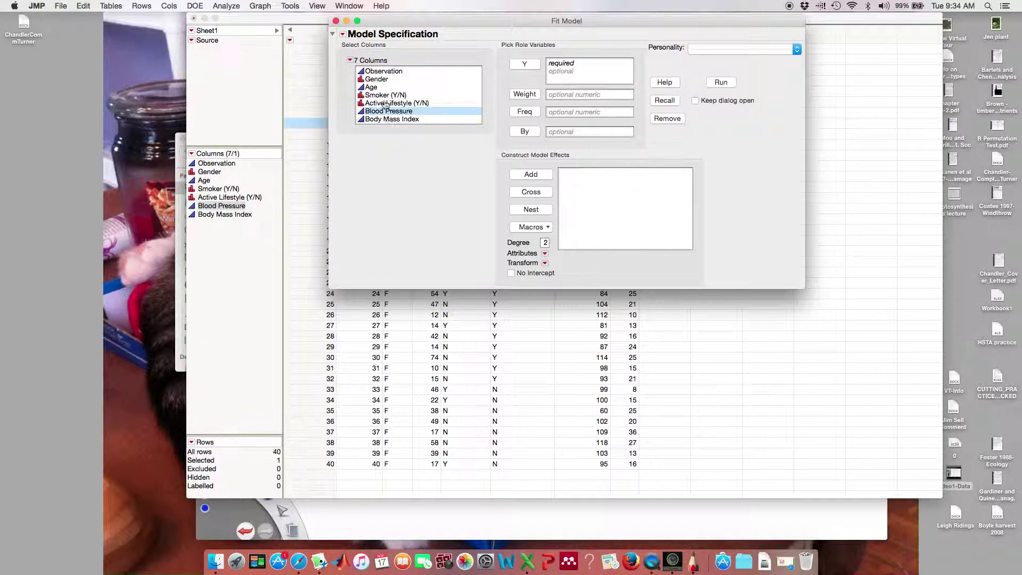
{"action": "left_click_drag", "start_coordinate": [381, 79], "coordinate": [605, 208]}
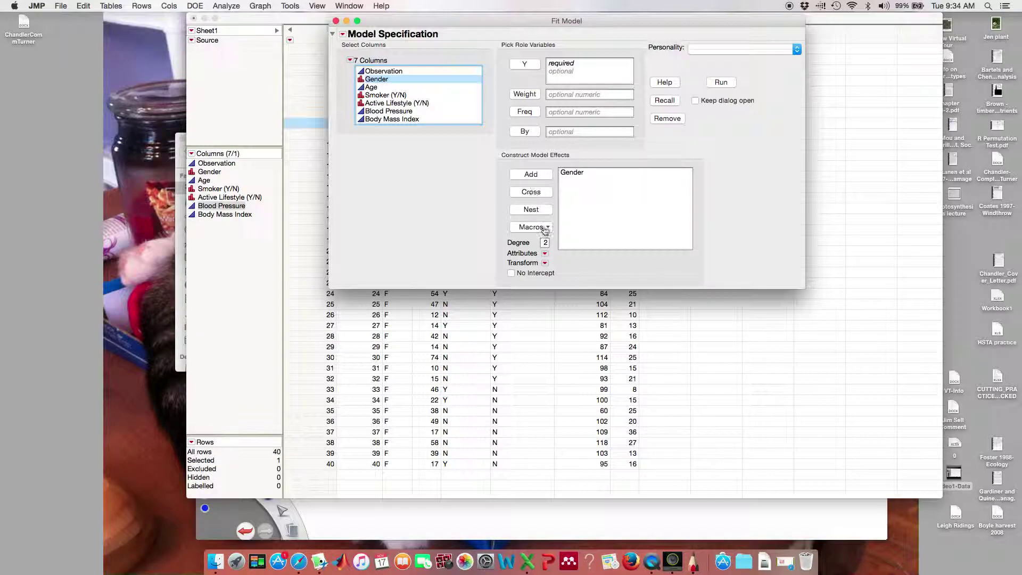
{"action": "left_click", "coordinate": [394, 112]}
{"action": "left_click_drag", "start_coordinate": [394, 116], "coordinate": [590, 72]}
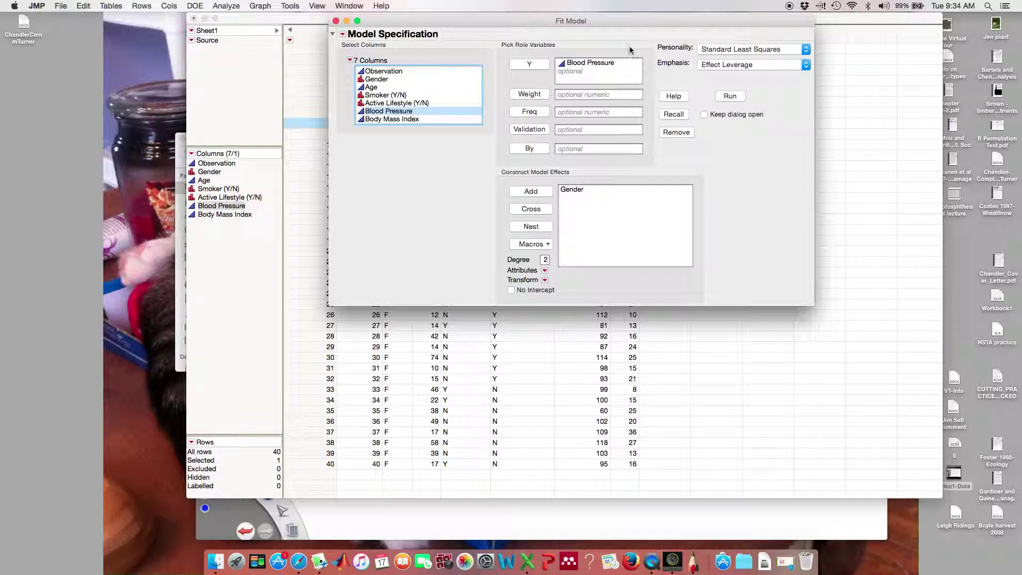
{"action": "mouse_move", "coordinate": [433, 24]}
{"action": "left_mouse_down"}
{"action": "mouse_move", "coordinate": [388, 16]}
{"action": "mouse_move", "coordinate": [434, 20]}
{"action": "left_mouse_up"}
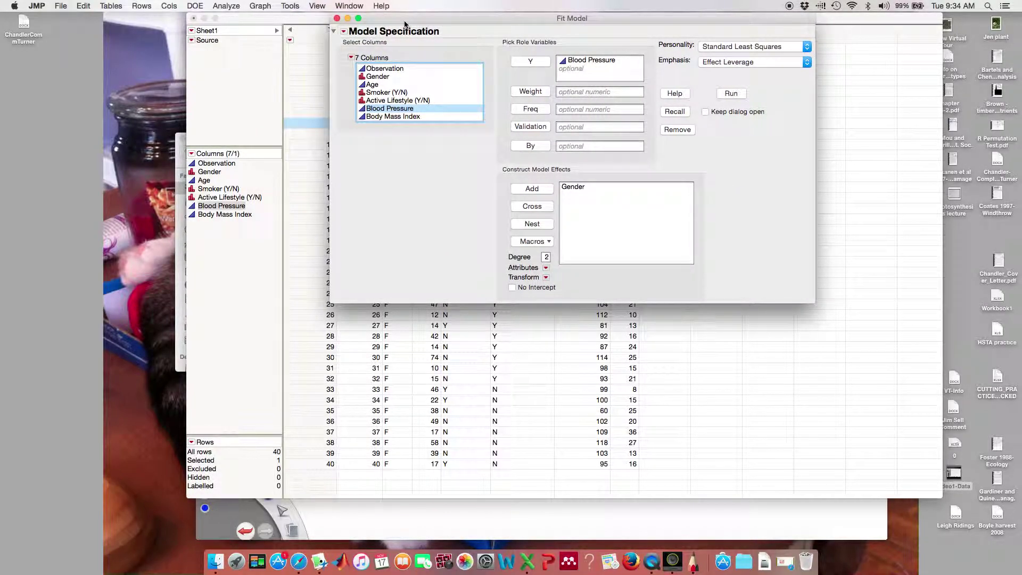
{"action": "left_click", "coordinate": [111, 6]}
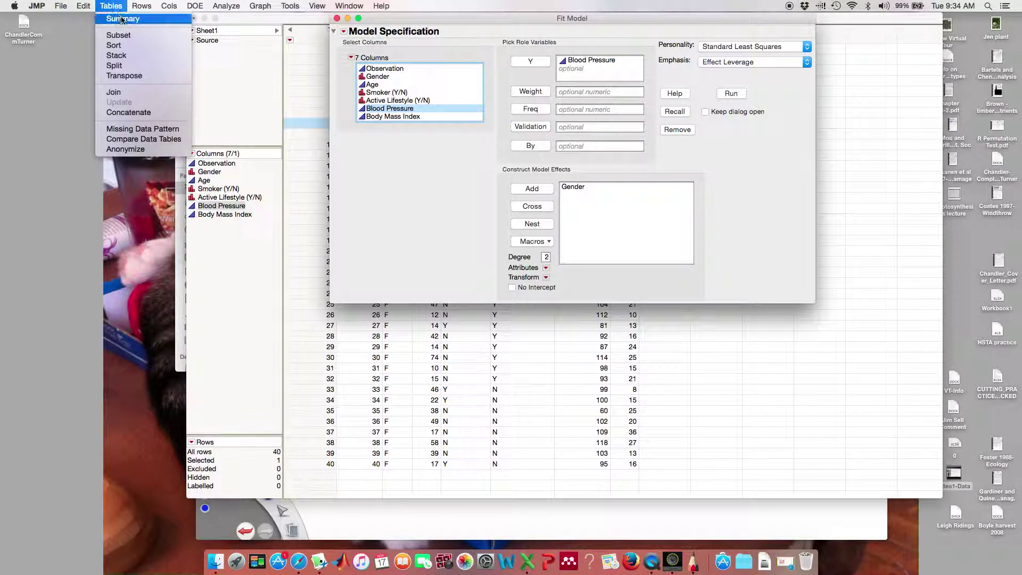
{"action": "left_click", "coordinate": [509, 23]}
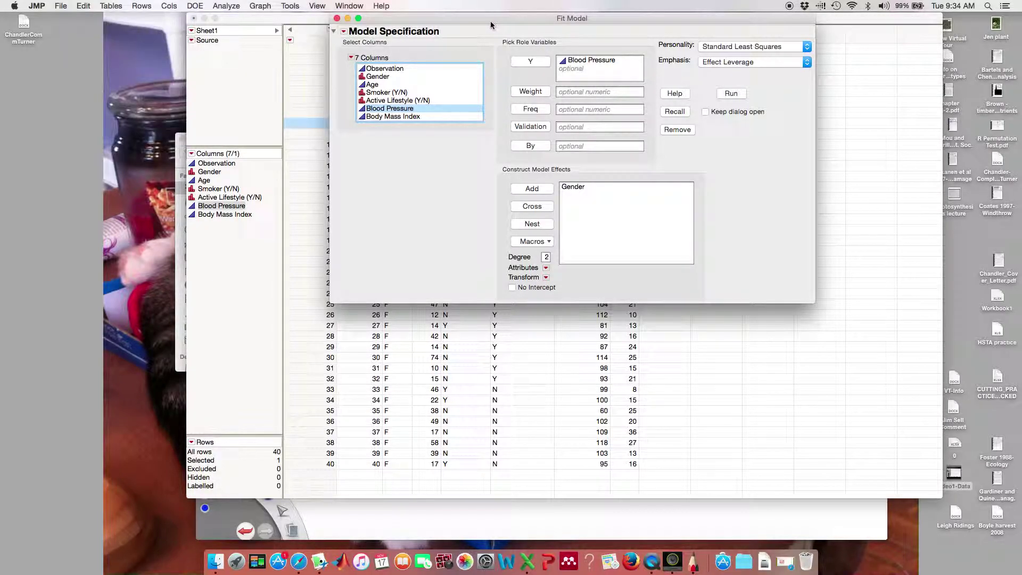
{"action": "left_click", "coordinate": [336, 18]}
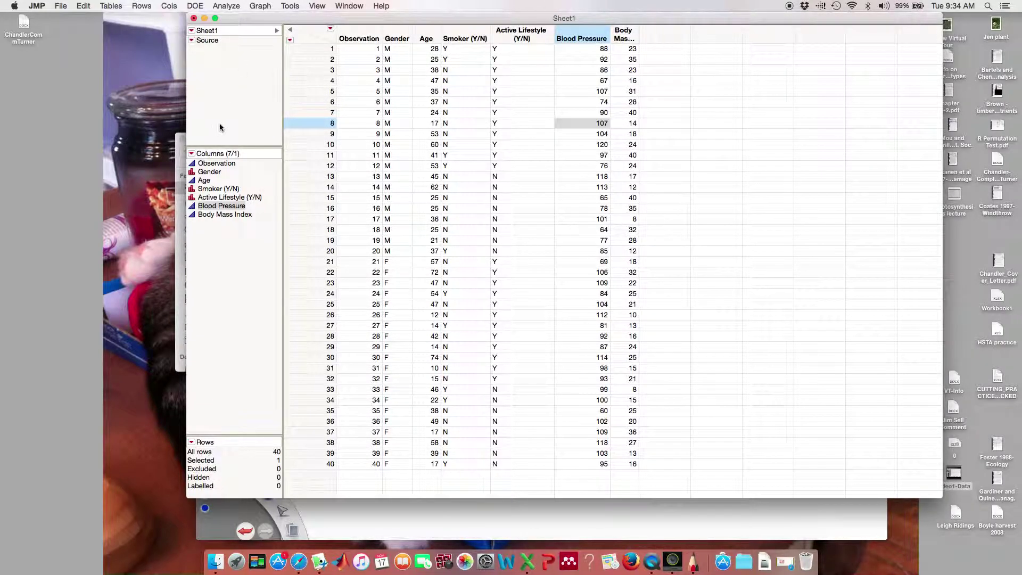